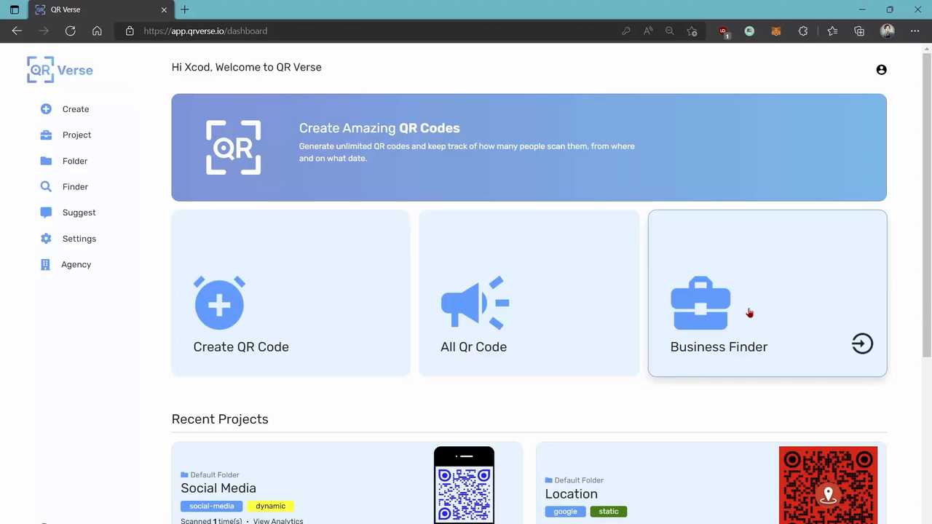
- Start creating a new QR code from the dashboard
scroll(578, 328, "down", 2)
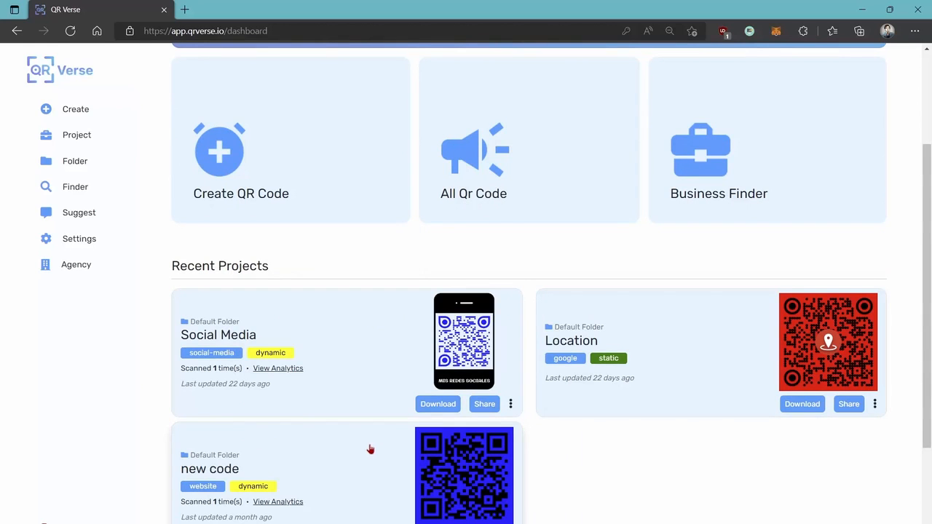
scroll(370, 449, "up", 2)
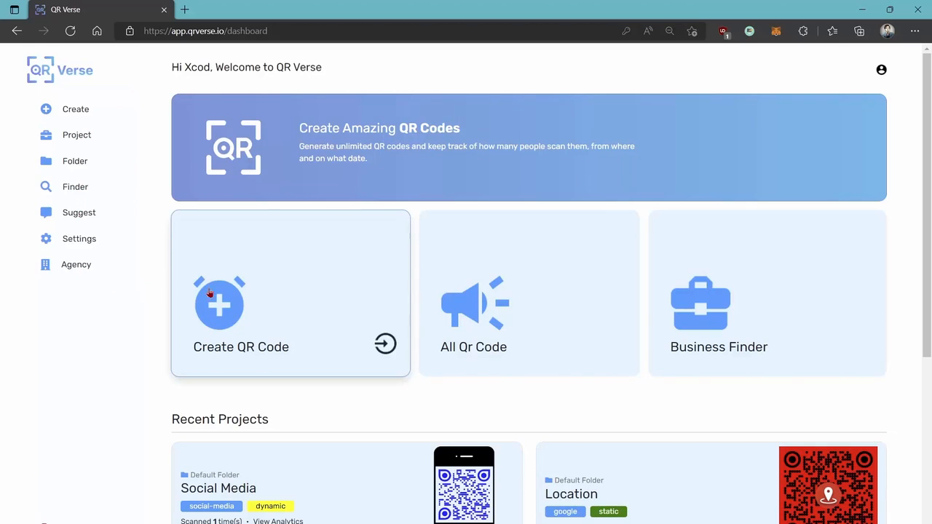
left_click(279, 302)
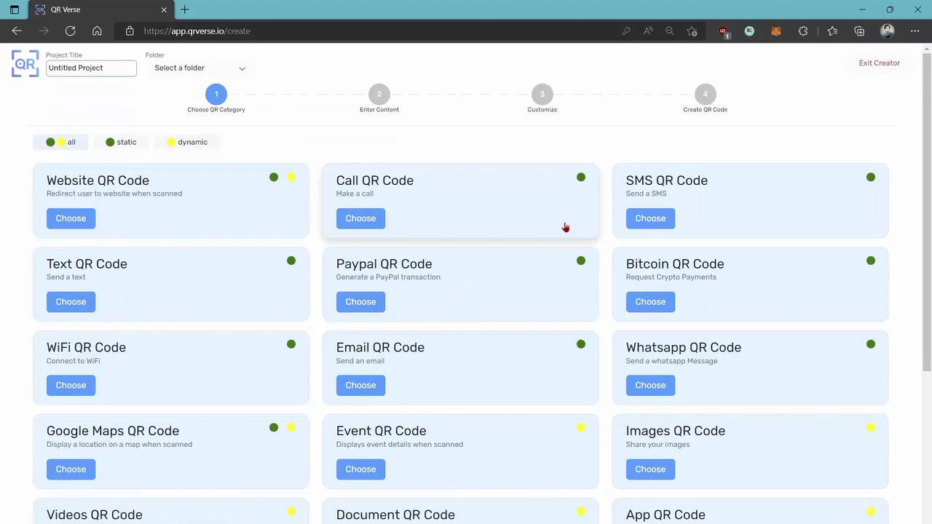
- Look through the available QR code categories and choose the Event QR Code
scroll(563, 231, "down", 1)
scroll(550, 244, "down", 1)
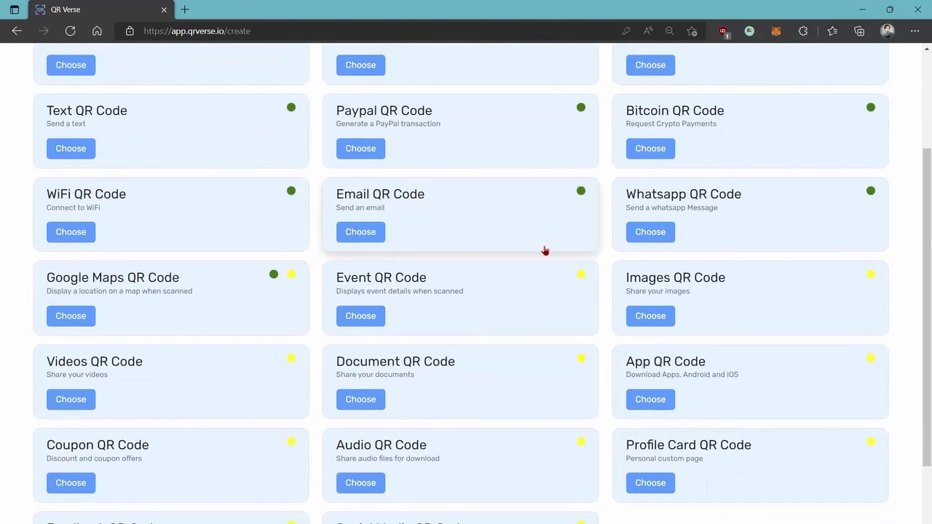
scroll(545, 252, "down", 1)
scroll(541, 266, "down", 1)
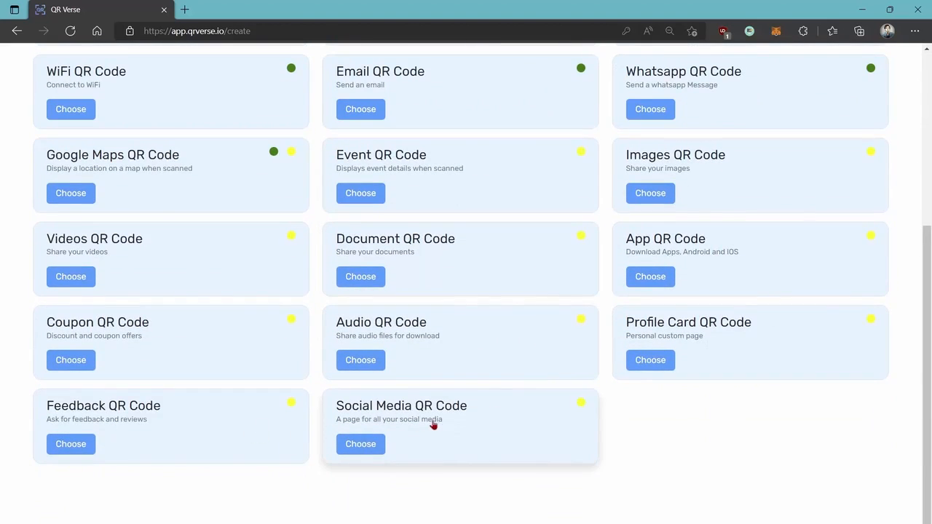
scroll(416, 431, "up", 4)
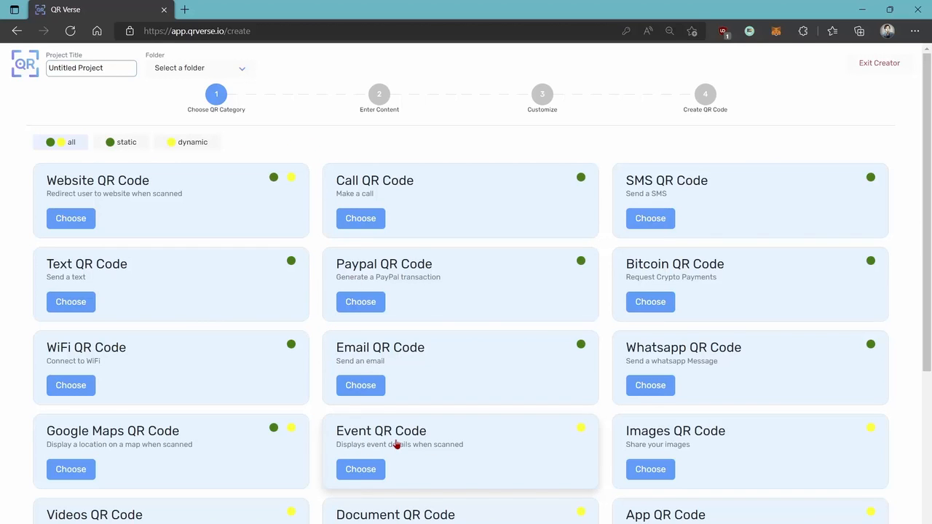
left_click(359, 469)
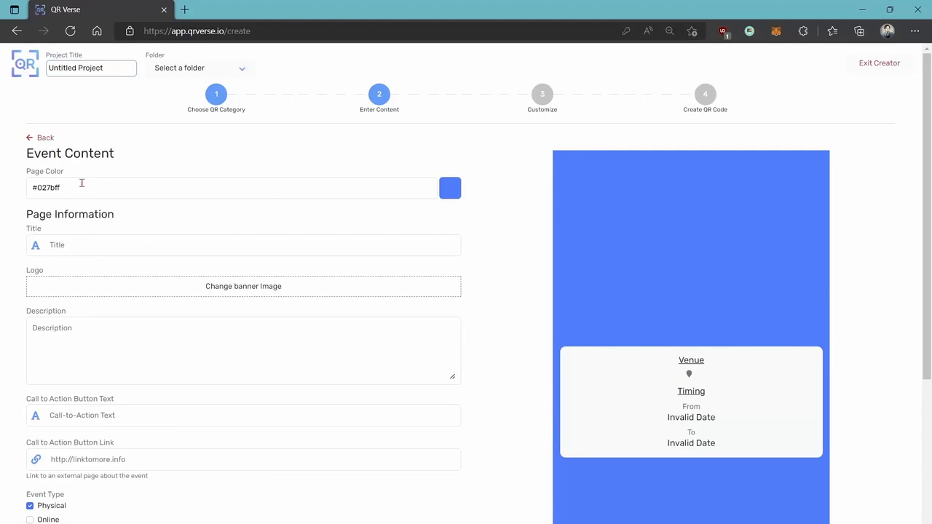
- Set the event page color to the teal shade #2696A7
left_click(447, 195)
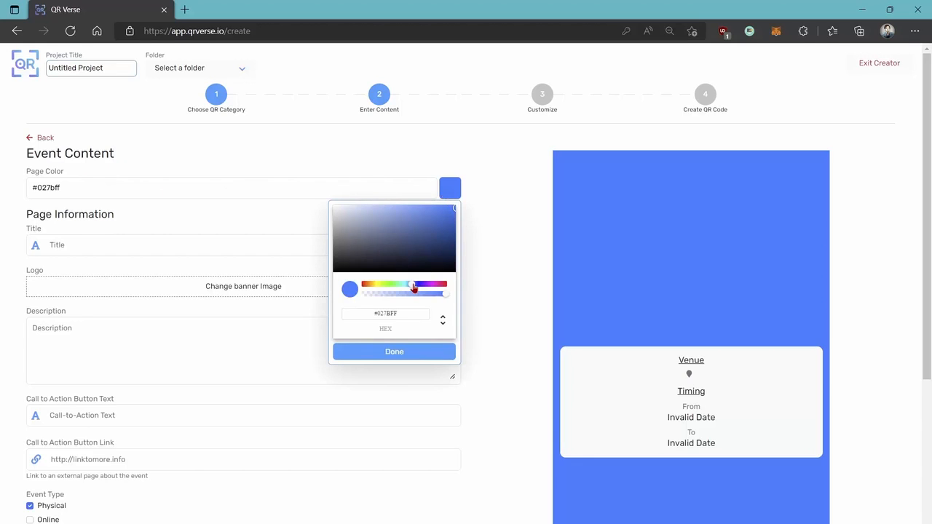
left_click_drag(414, 289, 408, 290)
left_click_drag(425, 231, 429, 233)
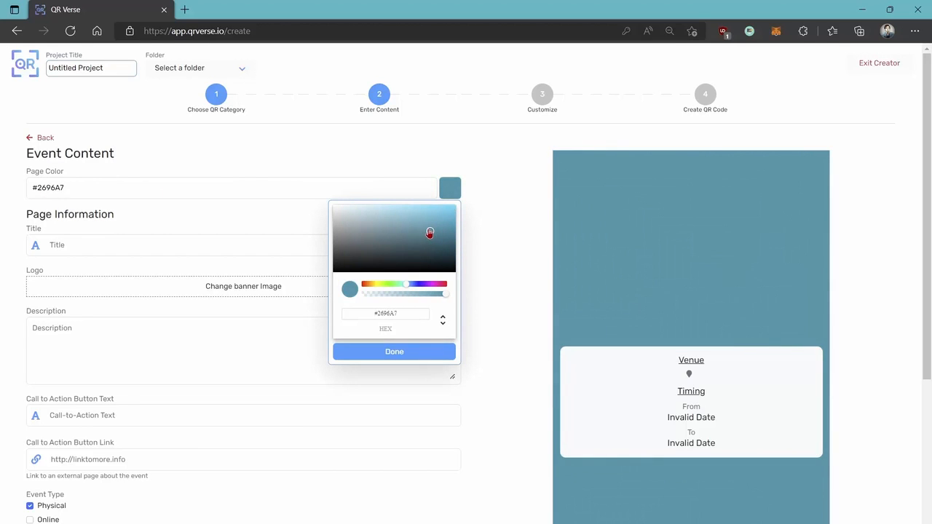
left_click(299, 217)
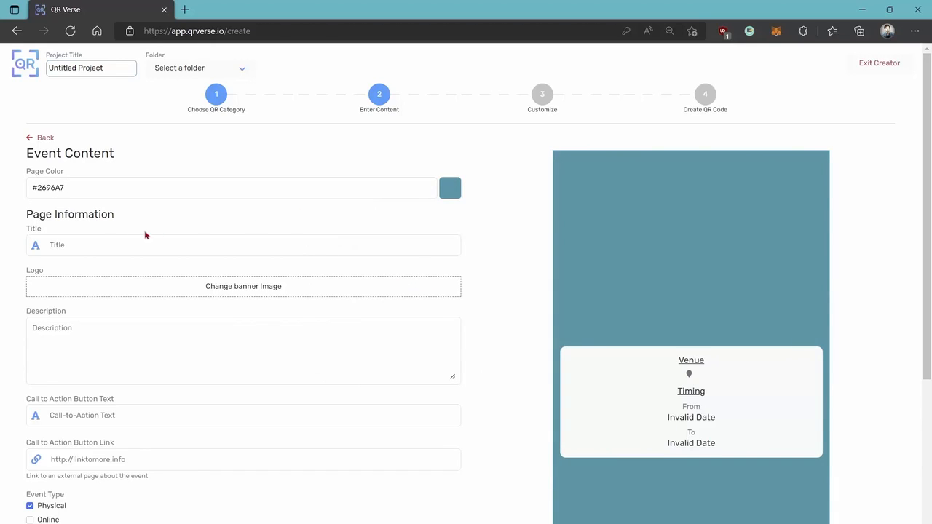
- Title the event page "Making Money Online" and upload MMO.jpg from Downloads as its banner image
left_click(65, 243)
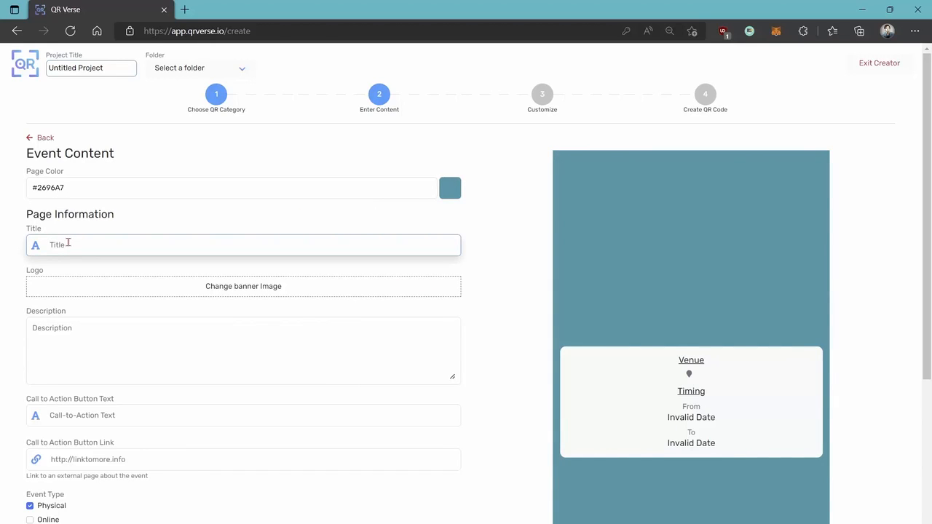
type("Making ")
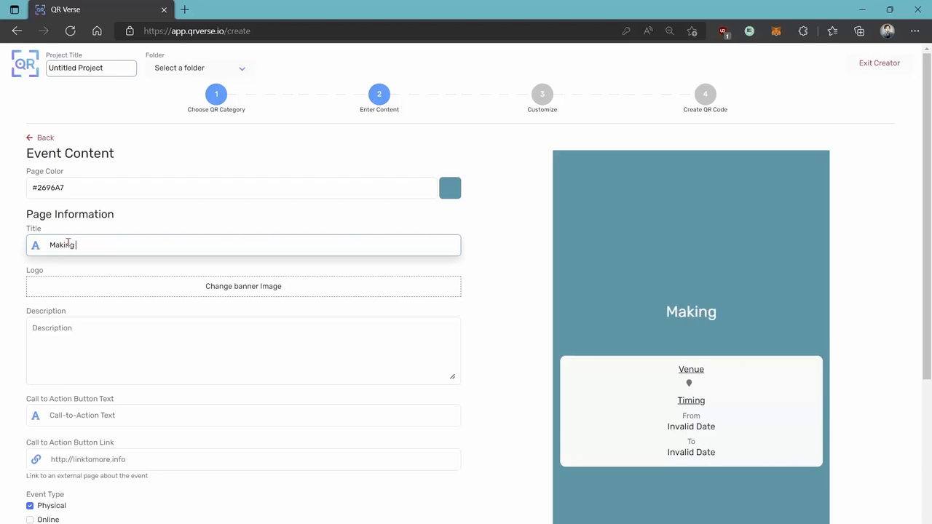
type("Money Online")
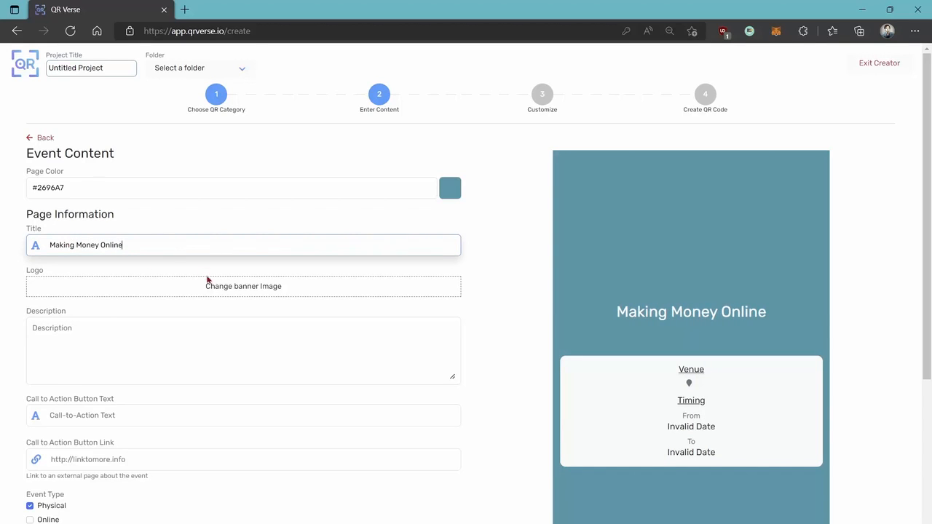
left_click(226, 289)
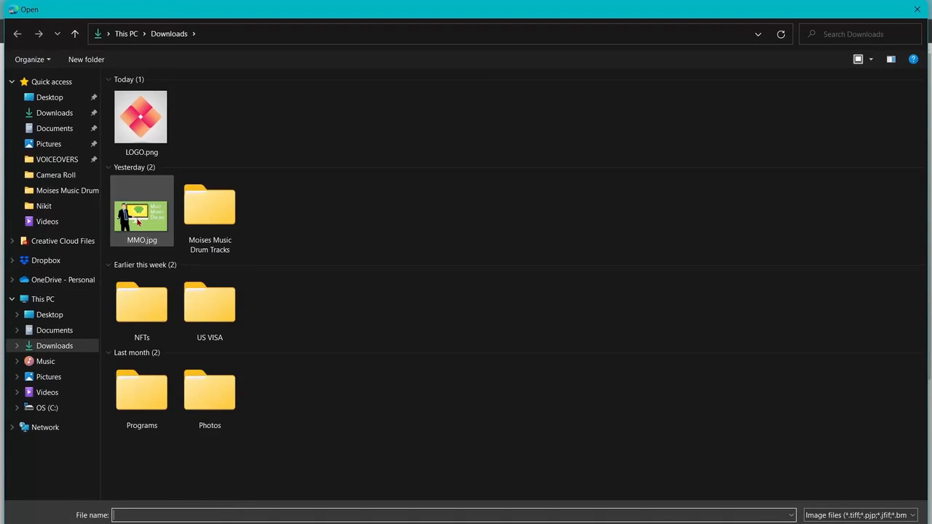
double_click(139, 217)
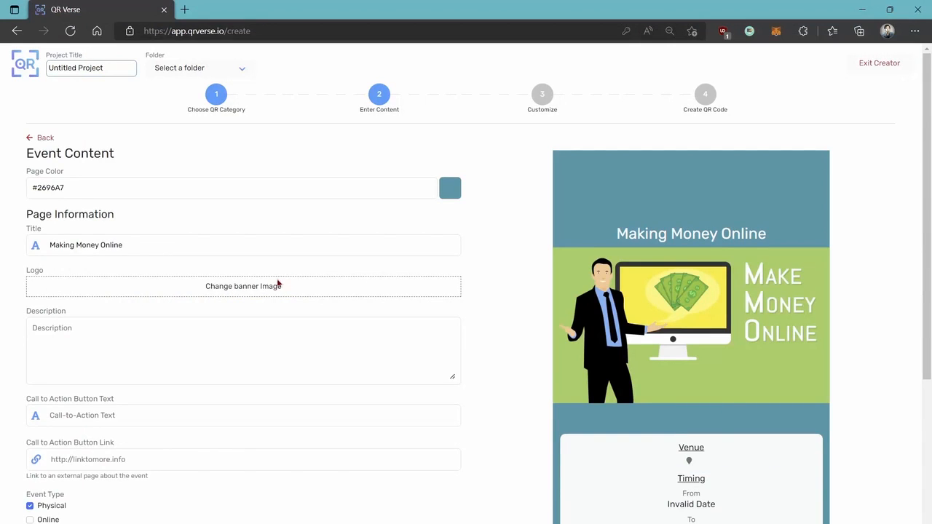
- Enter the event description "This webinar will teach you how to make money online."
scroll(136, 246, "down", 1)
left_click(94, 255)
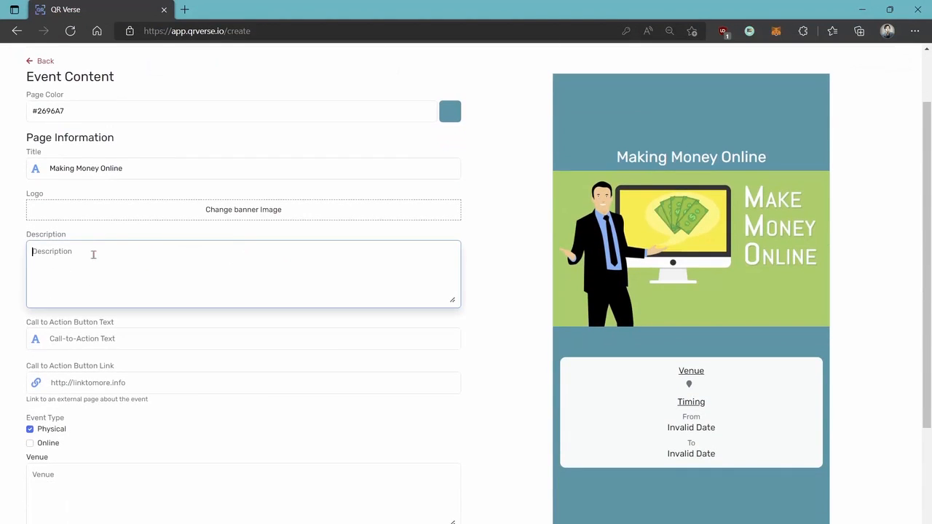
type("This")
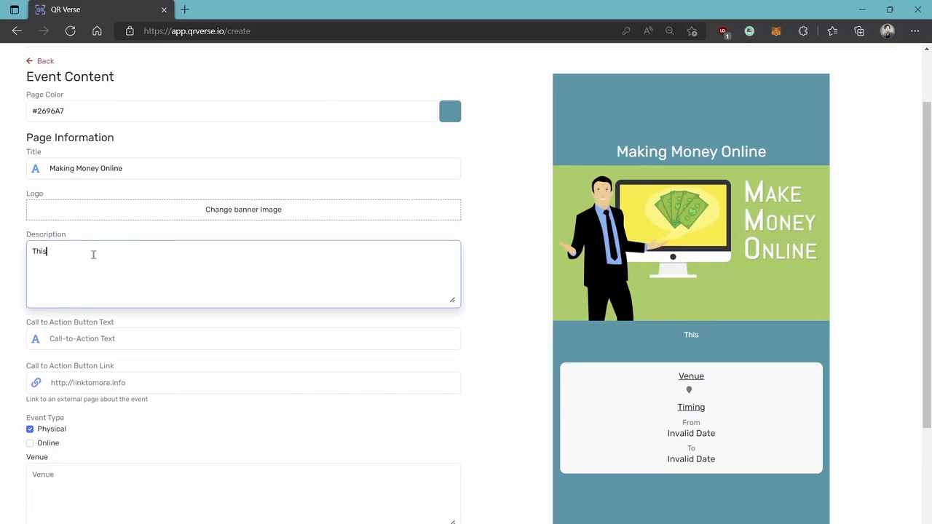
type(" webinar will teach yo")
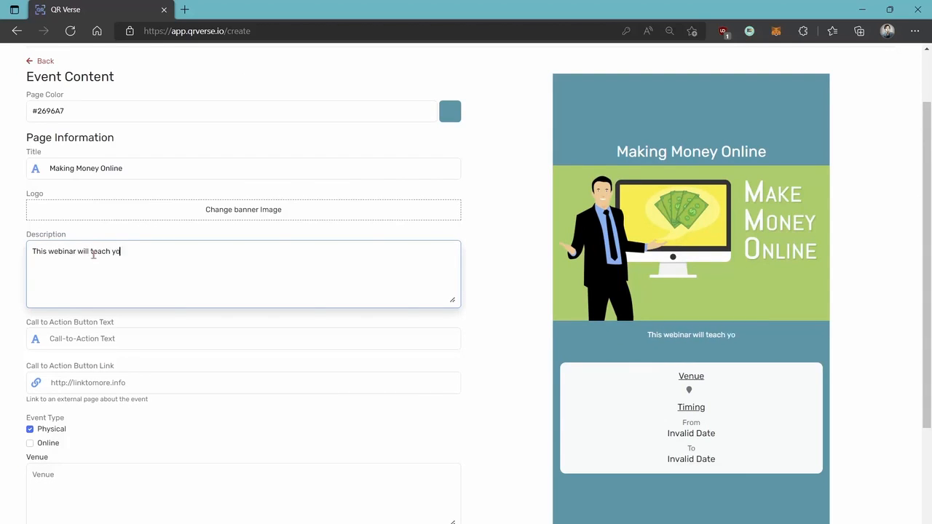
type("u how to")
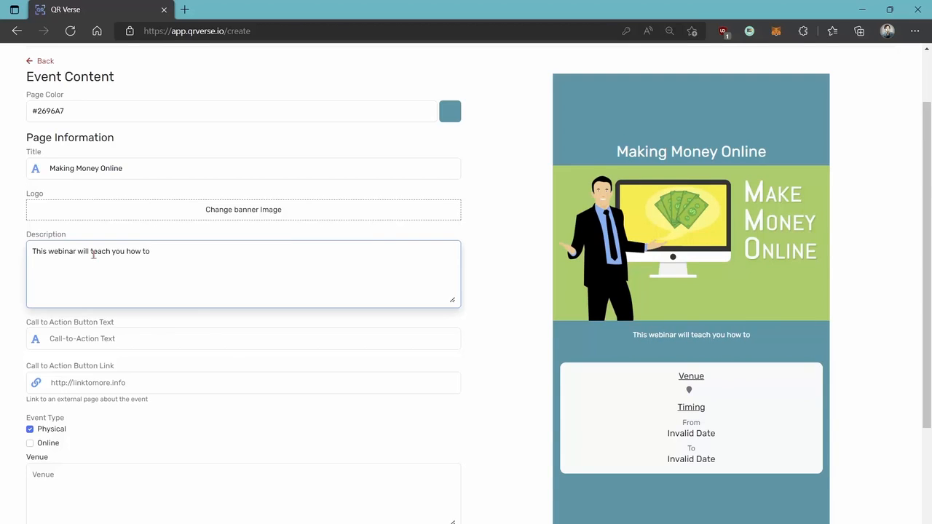
type(" make money on")
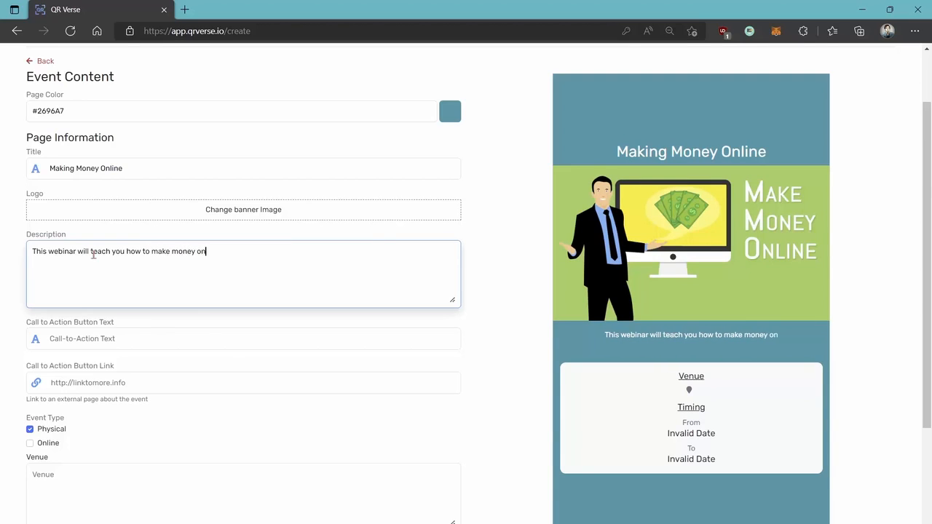
type("line.")
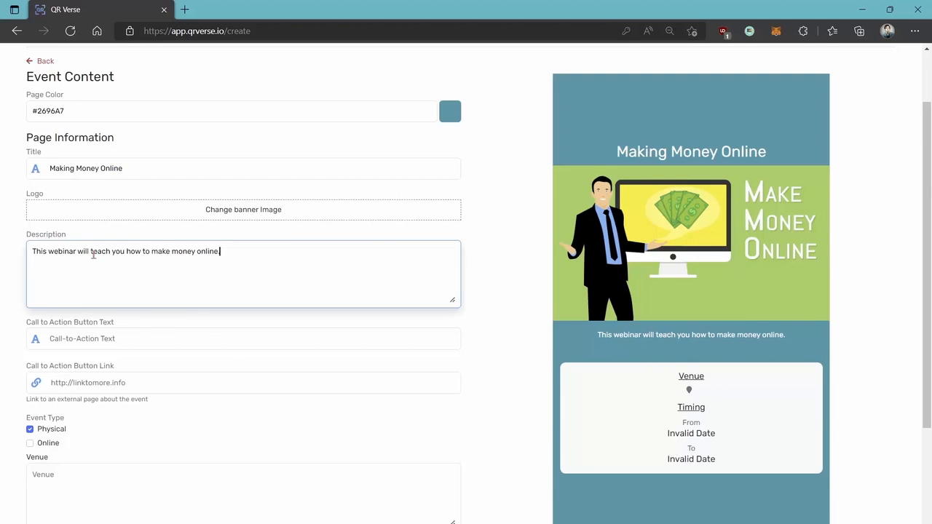
- Set the call to action button link to google.com
scroll(94, 254, "down", 1)
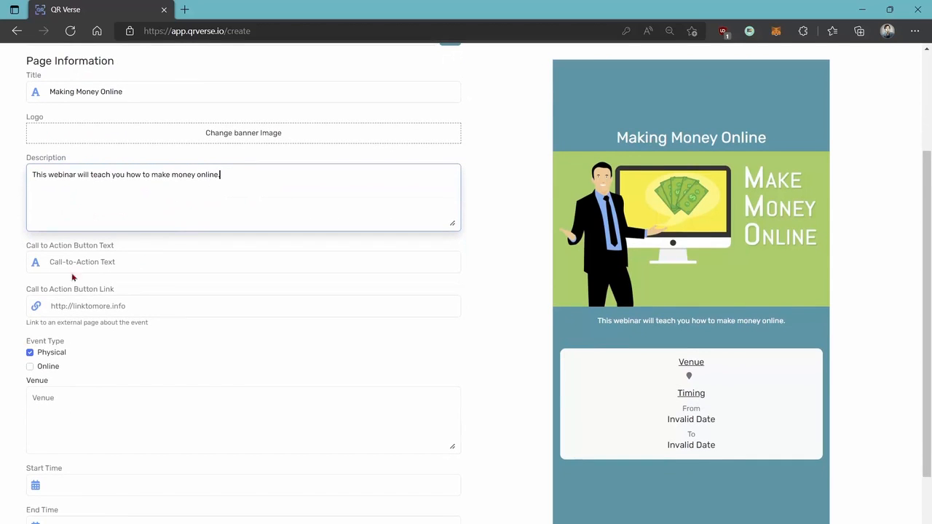
left_click(168, 307)
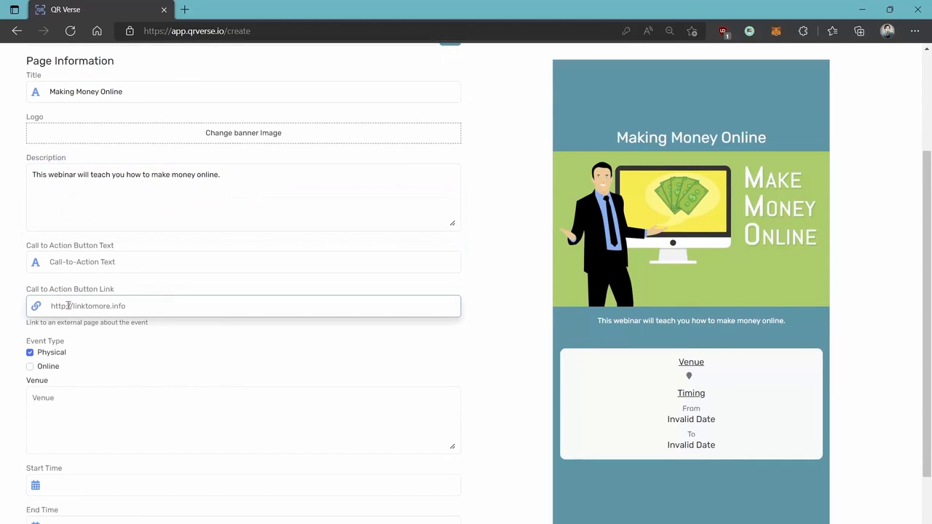
type("google.")
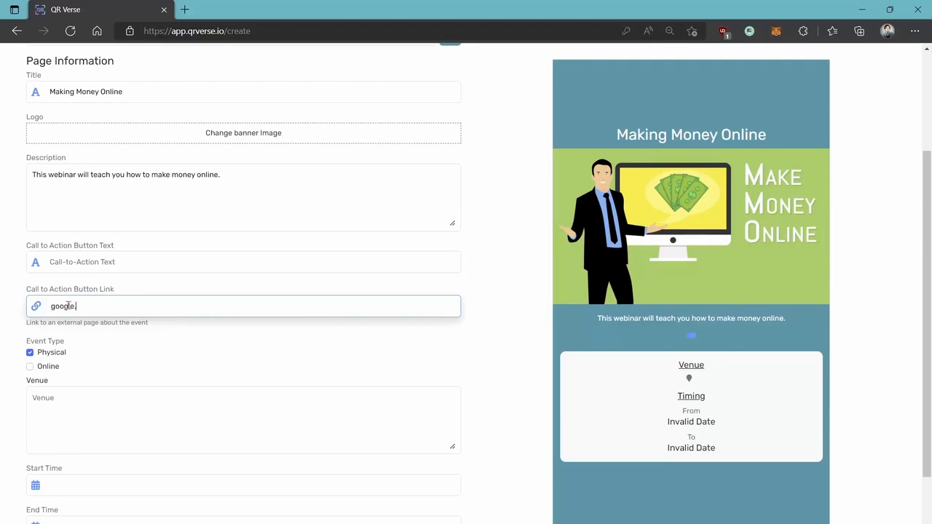
type("com")
- Change the event type from Physical to Online
left_click(44, 399)
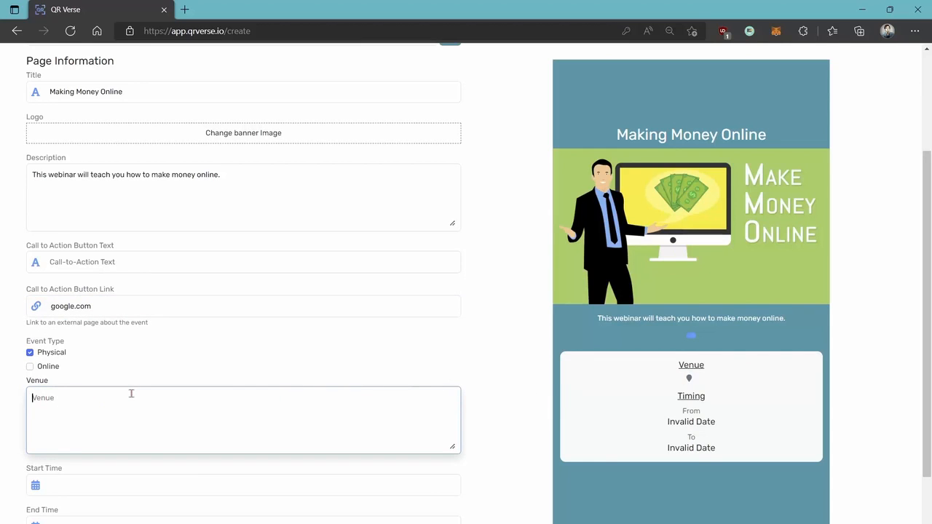
left_click(29, 353)
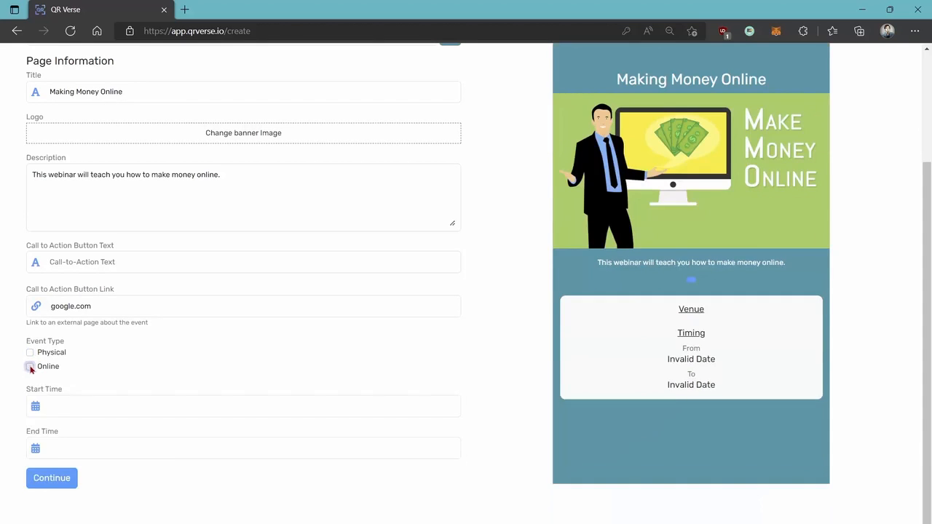
left_click(30, 367)
- Enter google.com as the event link for the online event
scroll(44, 350, "down", 1)
left_click(61, 330)
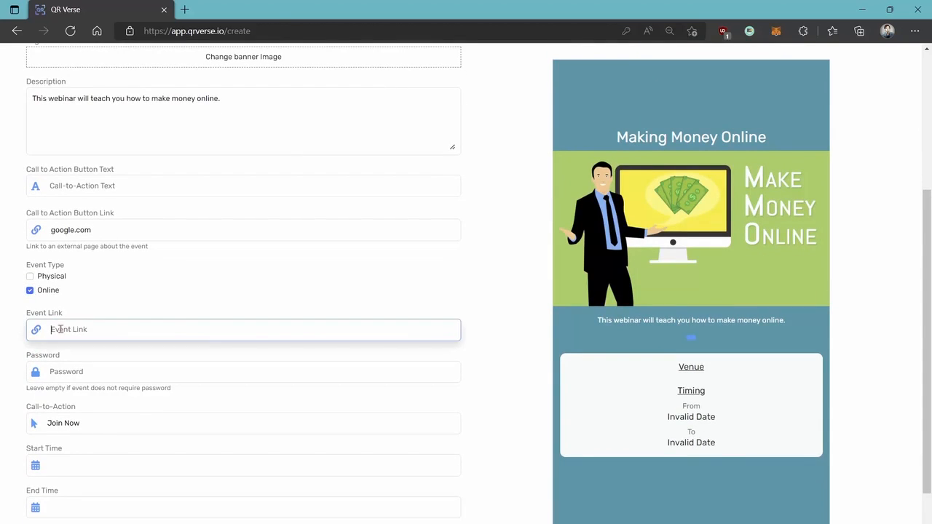
type("google.com")
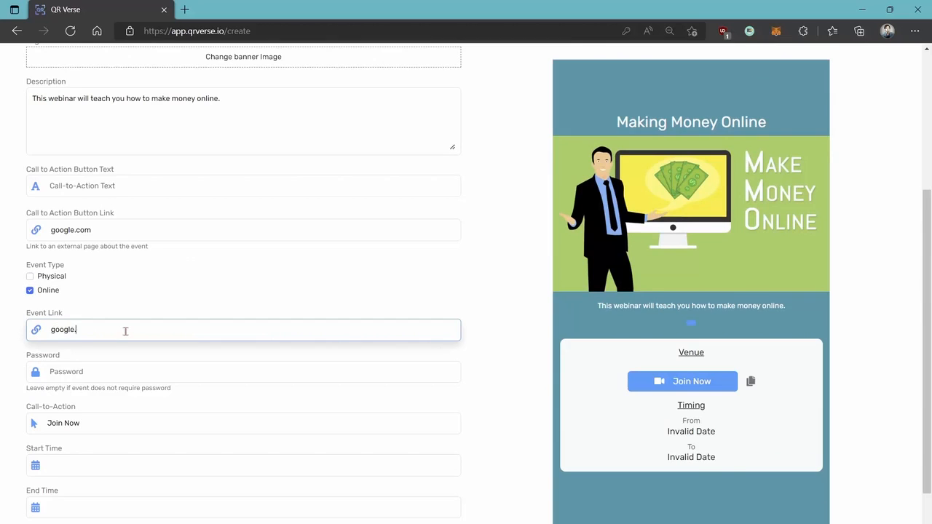
left_click(87, 374)
- Replace the online event's call-to-action label with "SIGN UP"
scroll(148, 304, "down", 2)
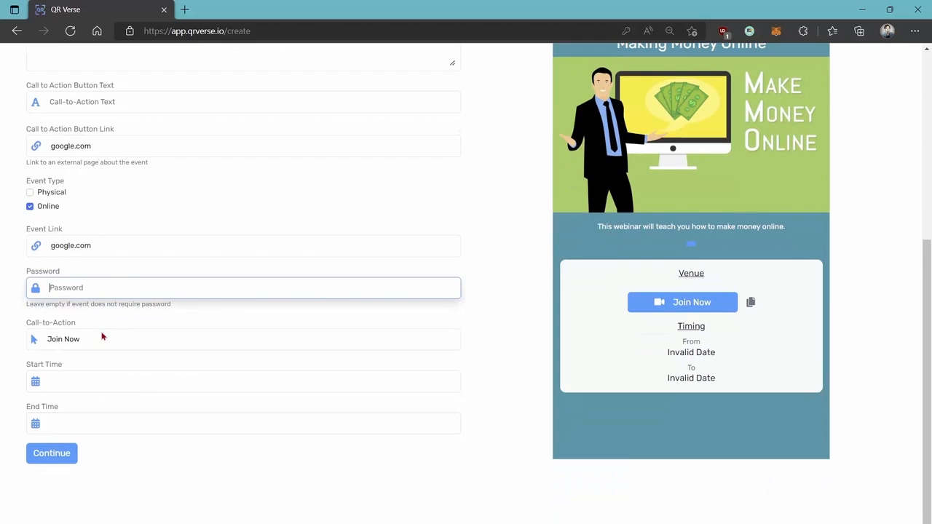
left_click_drag(110, 337, 44, 344)
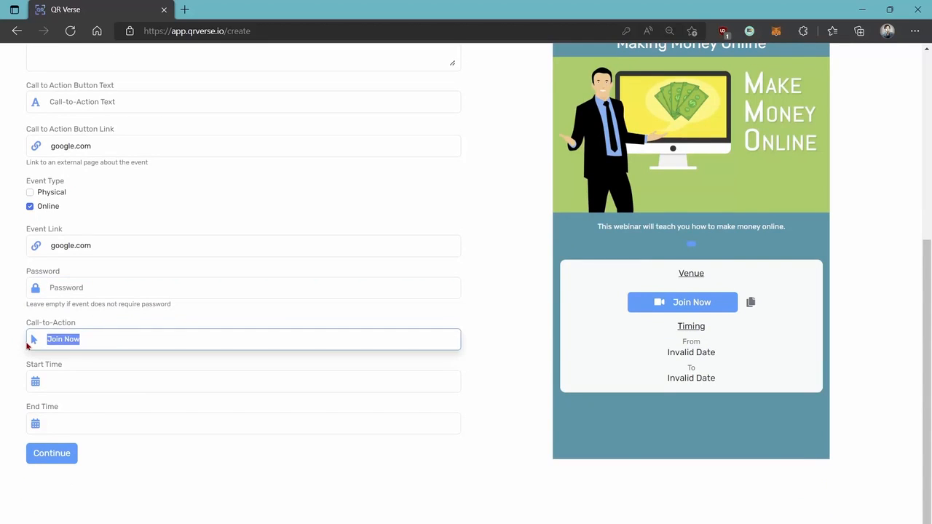
type("SIGN UP")
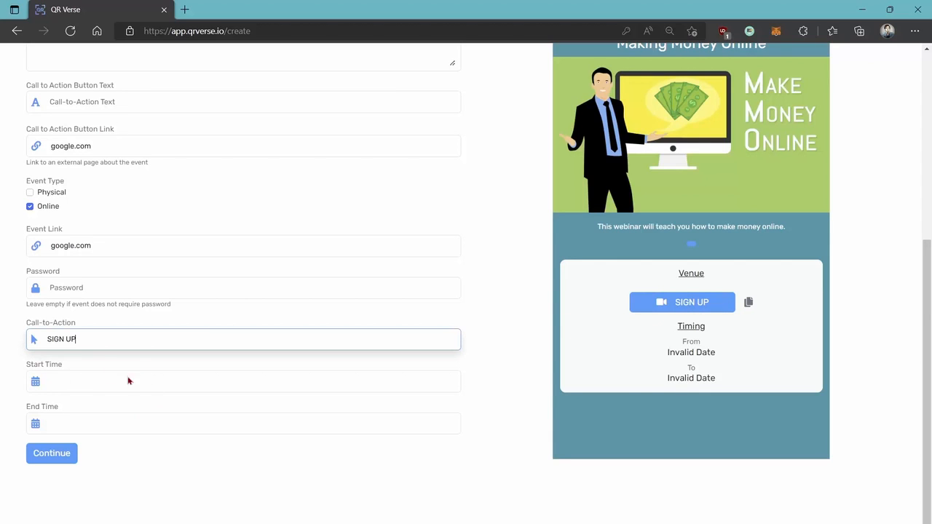
- Set the event's start time to Jun 9, 2022, 10:18 AM
left_click(92, 383)
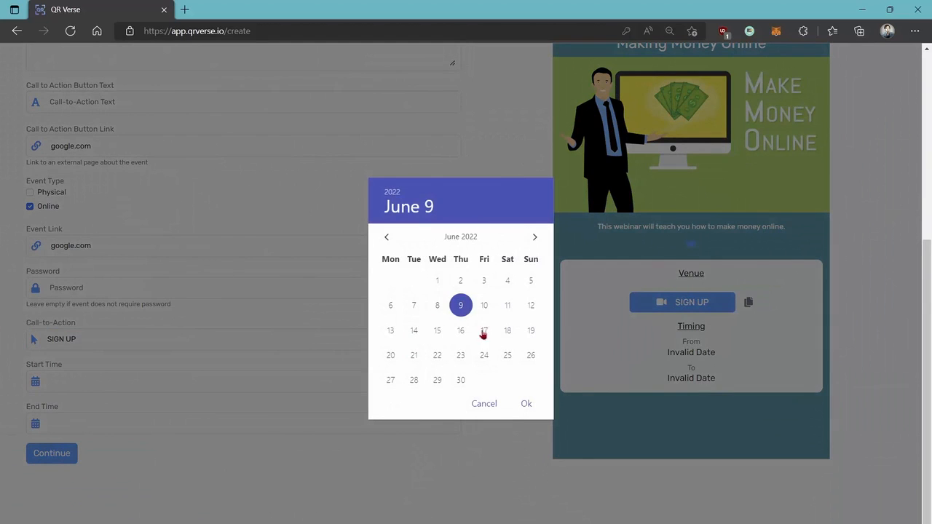
left_click(530, 412)
left_click(531, 407)
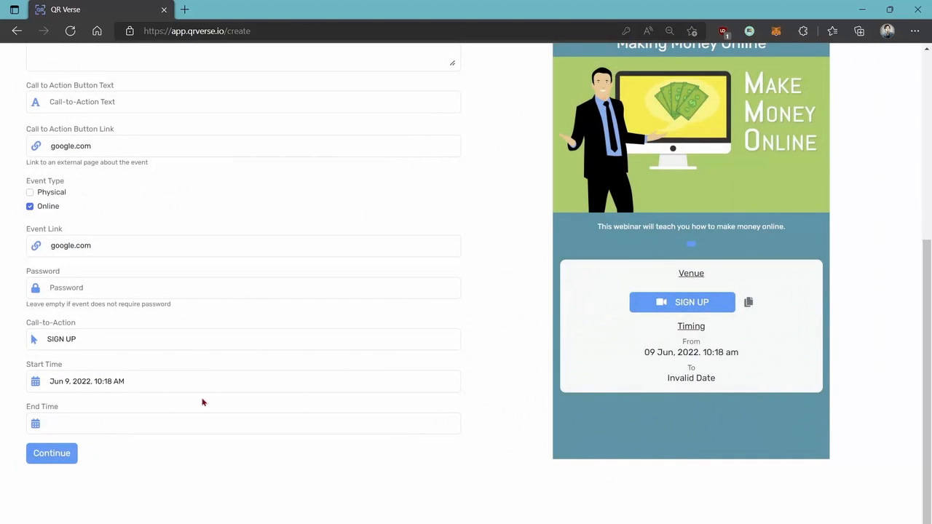
- Set the event's end time to Jun 9, 2022, 11:18 AM and continue to the QR code customization stage
left_click(115, 424)
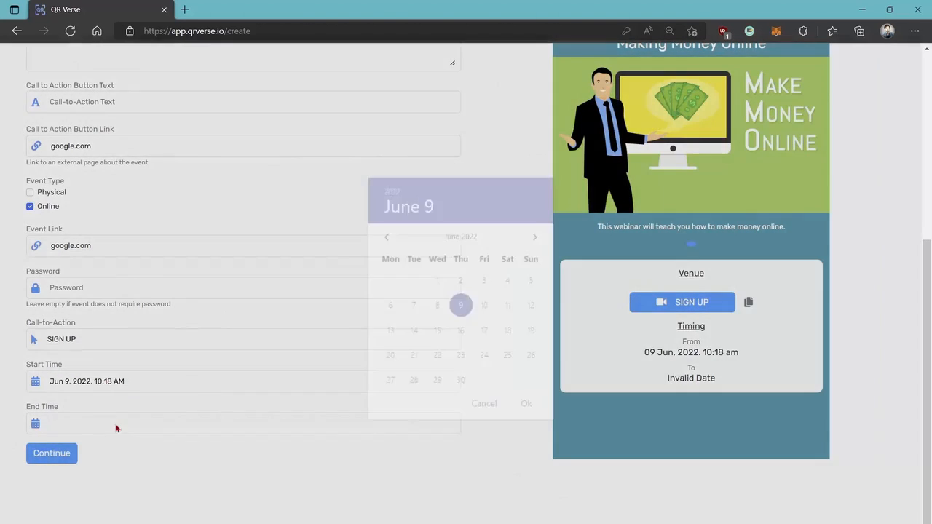
left_click(526, 404)
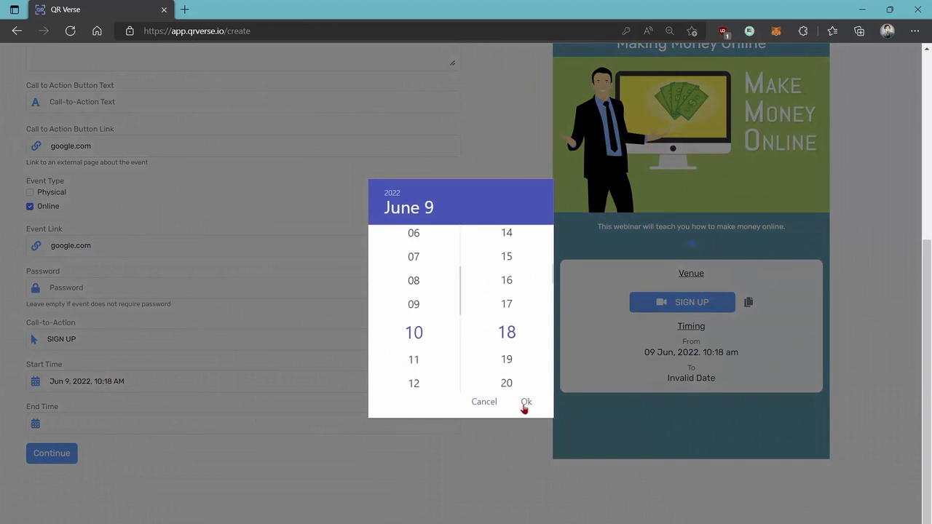
left_click(414, 362)
left_click(528, 403)
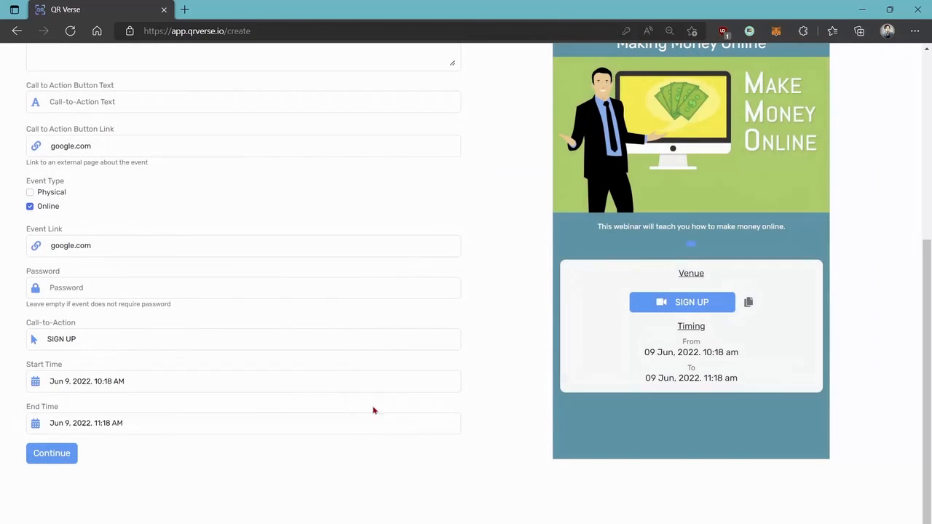
left_click(44, 461)
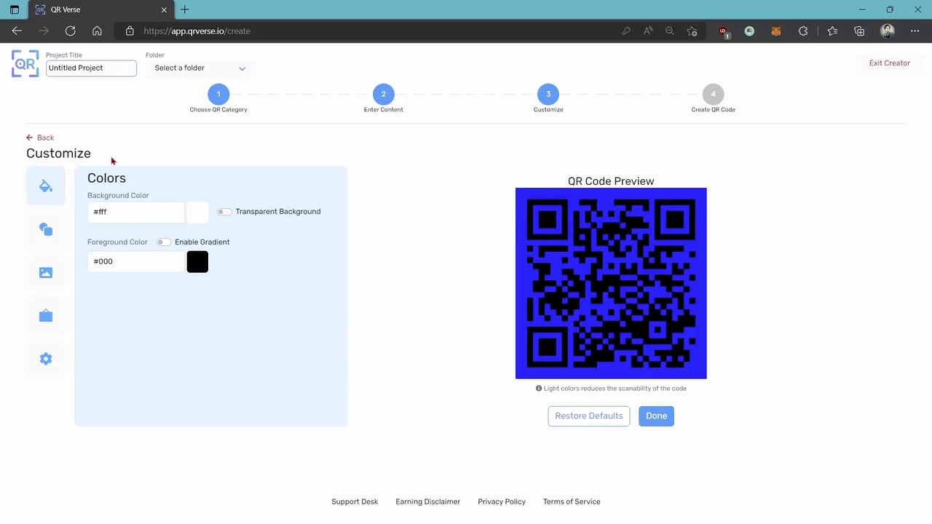
- Set the QR code's background color to green #49C35E, keeping the transparent background option off
left_click(194, 218)
left_click(139, 309)
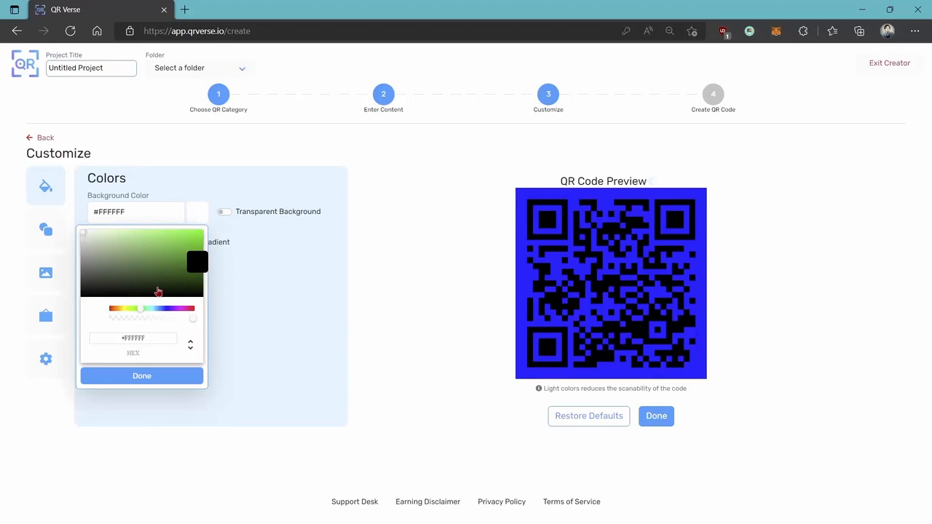
left_click_drag(158, 292, 160, 250)
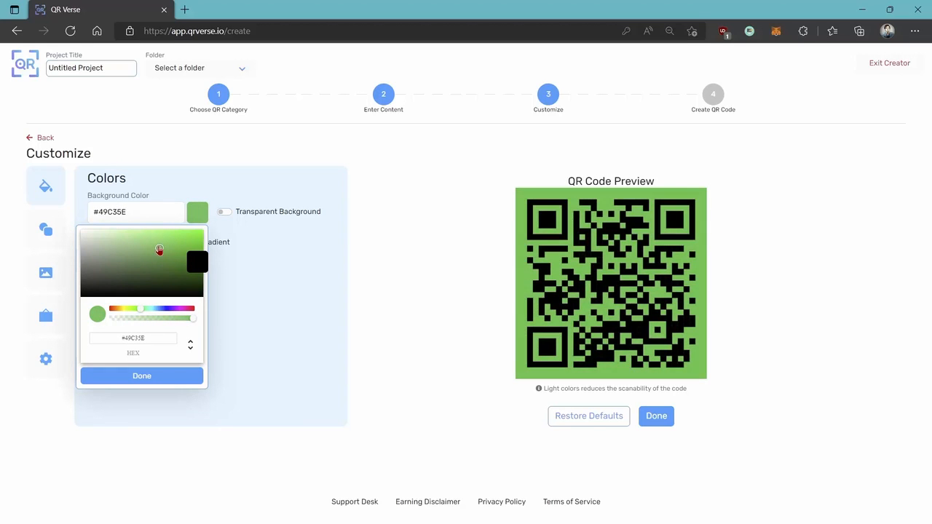
left_click(268, 262)
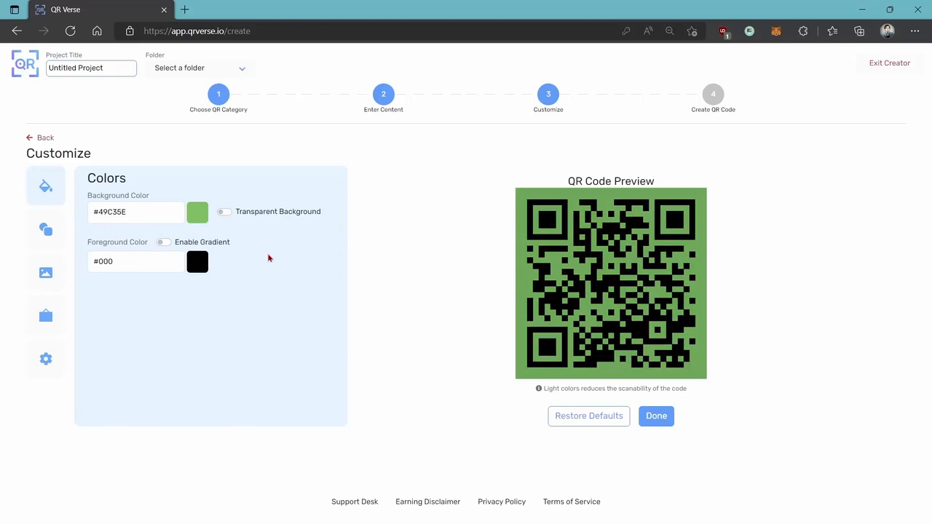
left_click(225, 213)
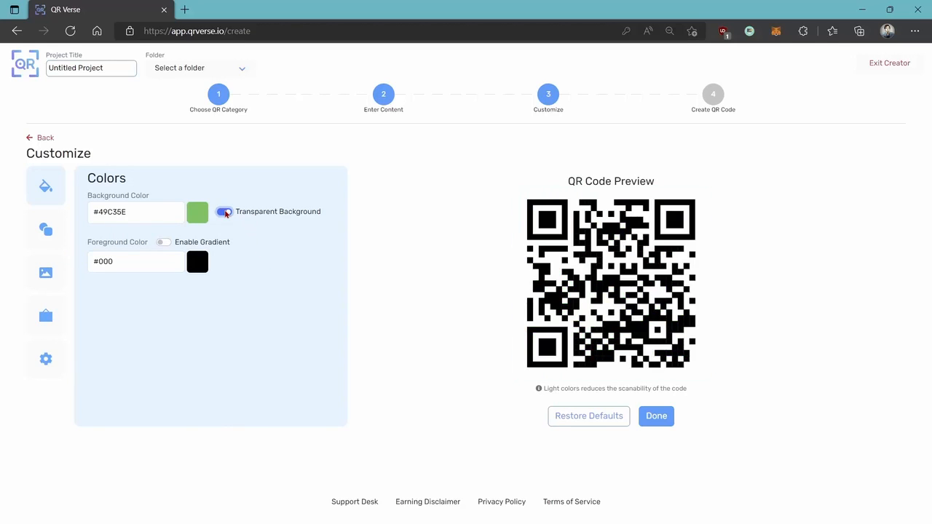
left_click(225, 213)
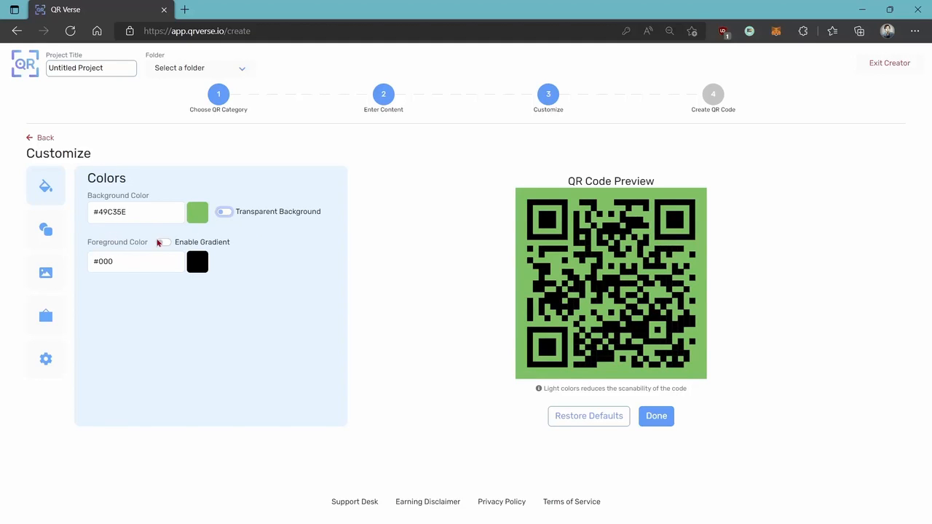
- Set the QR code's foreground color to dark blue #121199
left_click(198, 264)
left_click(164, 360)
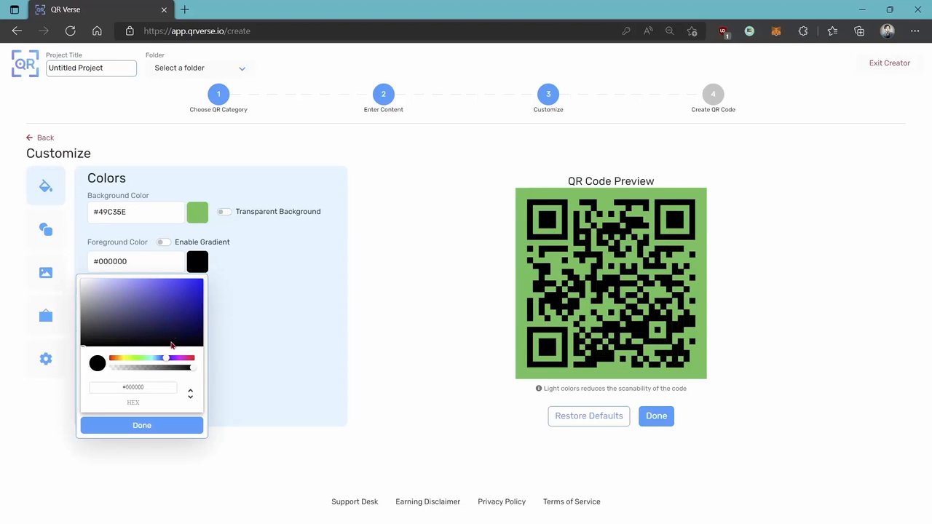
left_click_drag(176, 320, 192, 308)
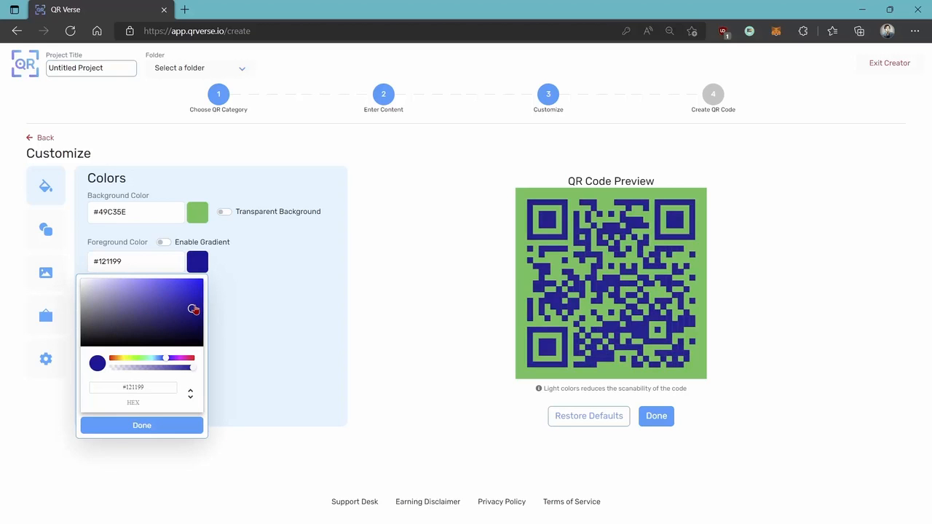
left_click(224, 296)
- Enable a linear gradient on the foreground, using dark red #820606 as the second color
left_click(164, 242)
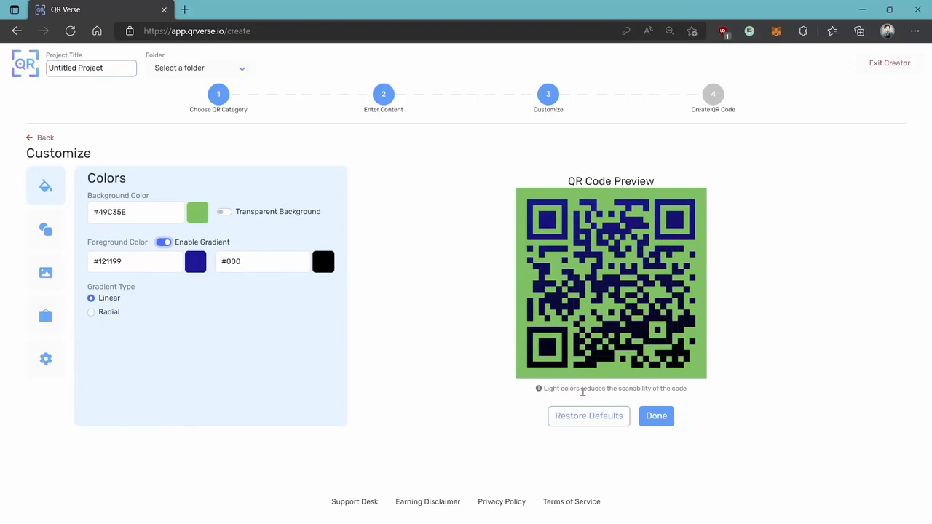
left_click(319, 267)
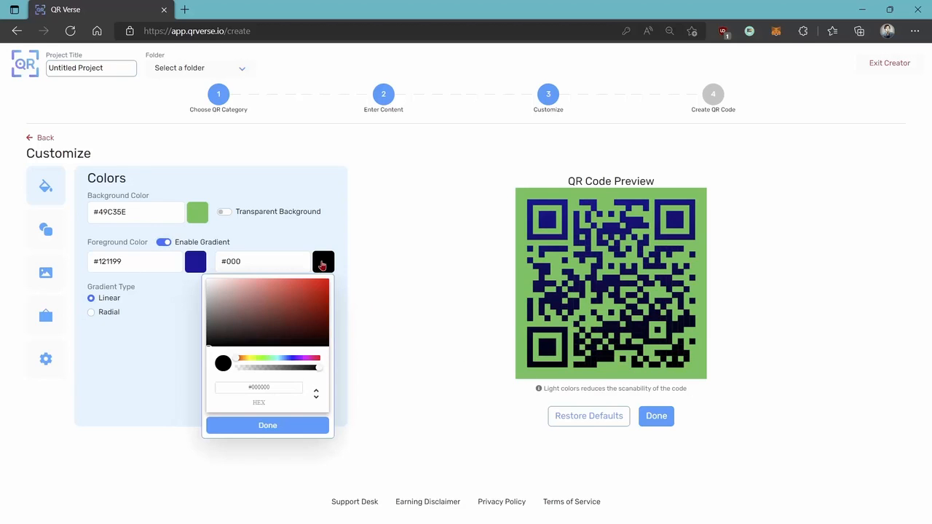
left_click_drag(313, 320, 321, 316)
left_click(321, 261)
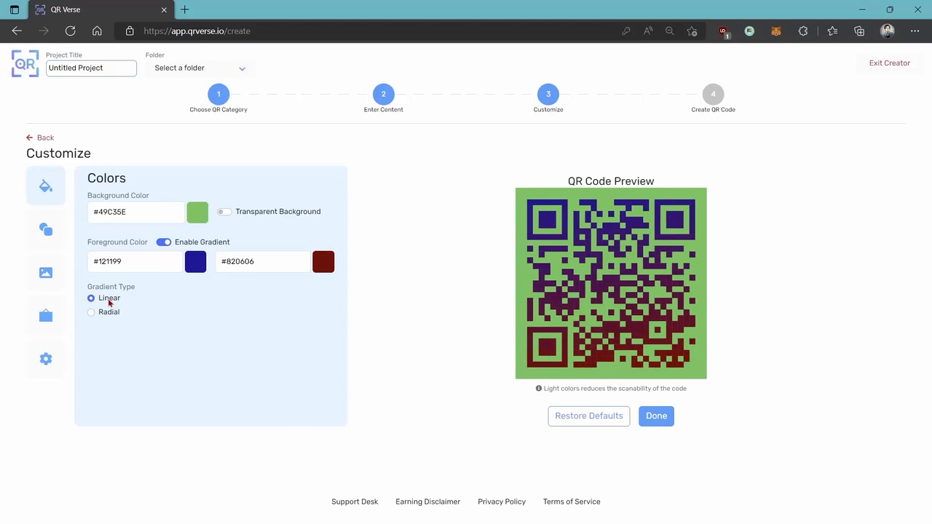
left_click(105, 314)
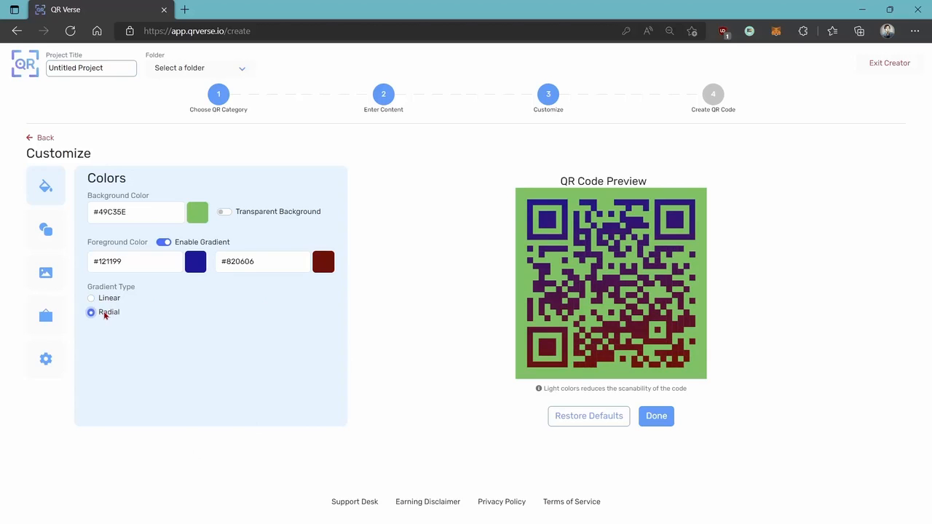
left_click(107, 299)
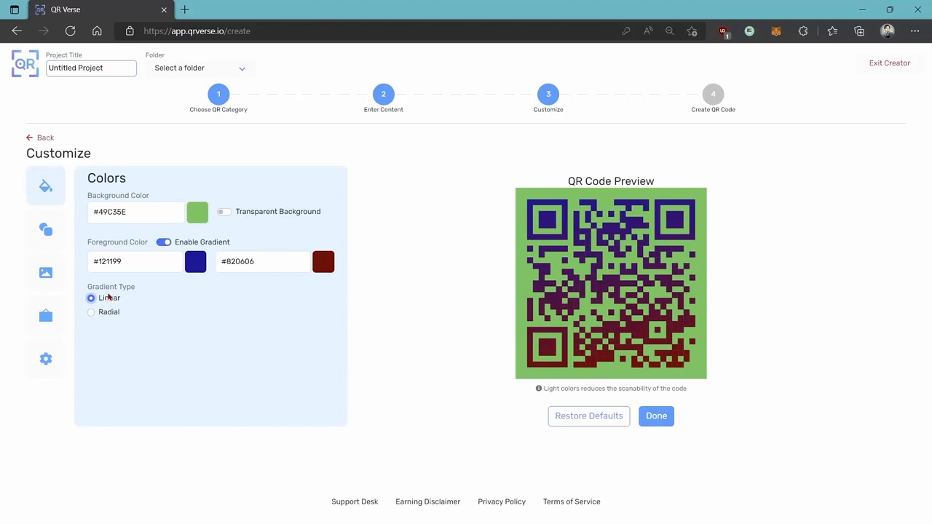
- Change the QR code's pattern shape to the rounded vertical bars
left_click(45, 232)
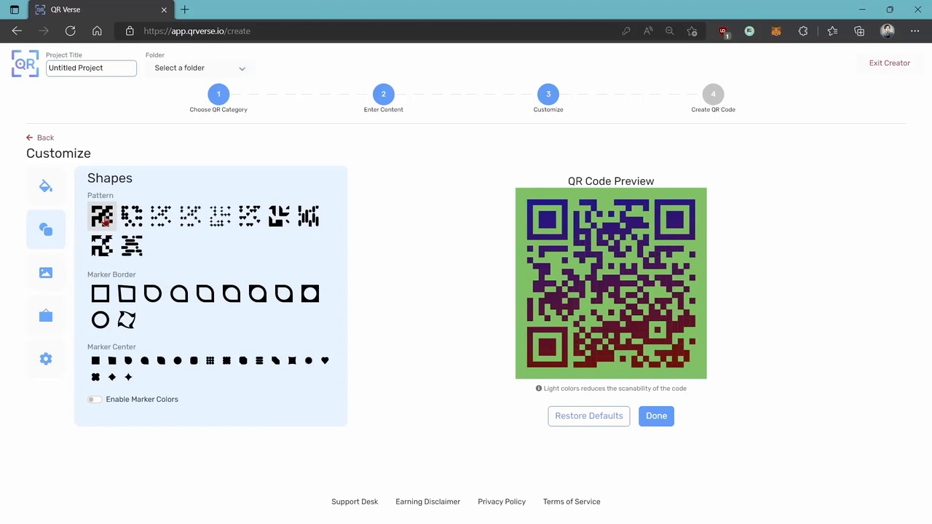
left_click(129, 222)
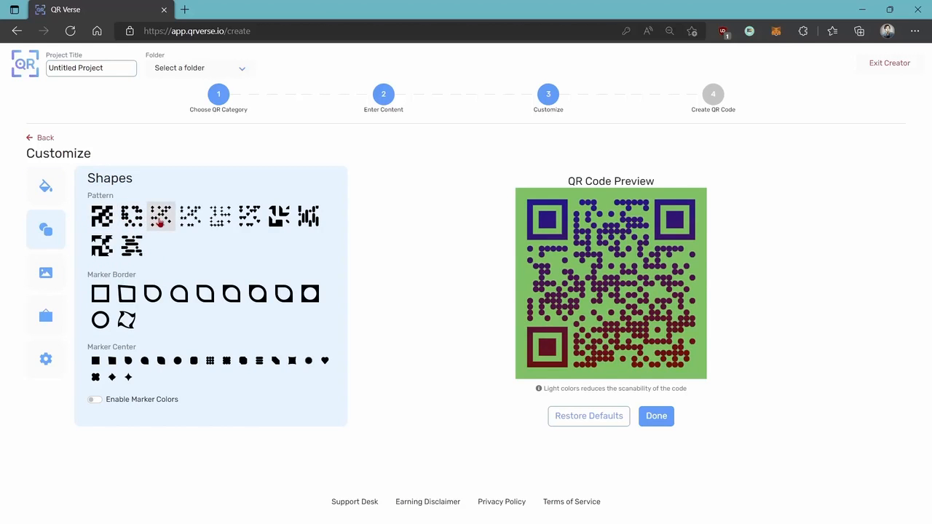
left_click(161, 217)
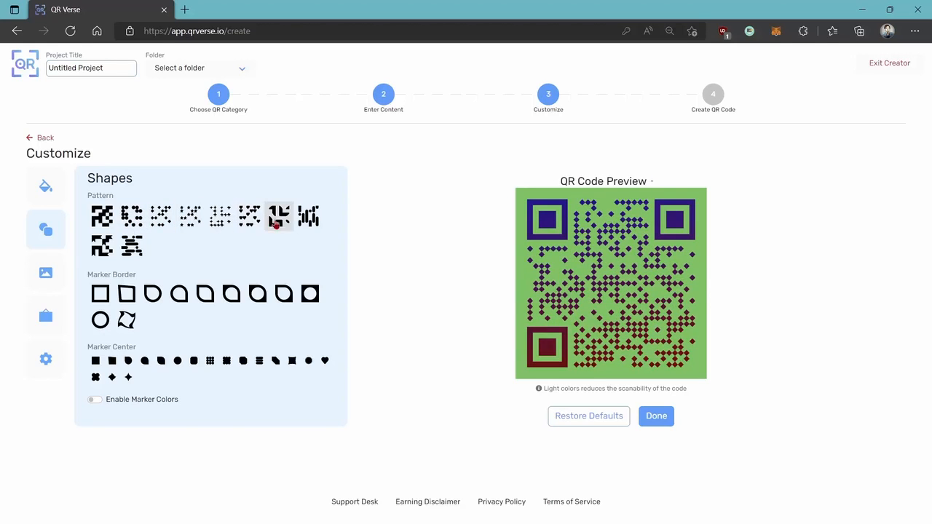
left_click(309, 222)
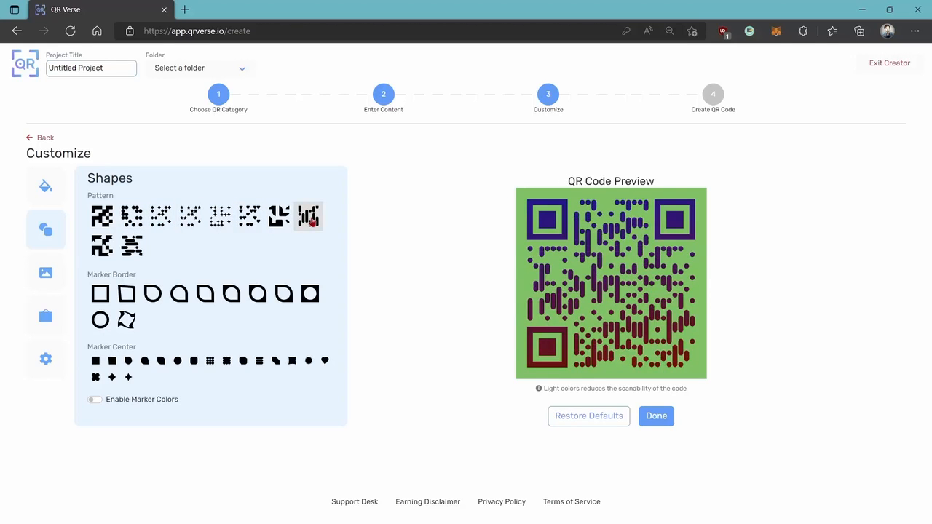
- Change the QR code's marker border to the sixth shape, a leaf-like outline with rounded and square corners
left_click(133, 299)
left_click(182, 298)
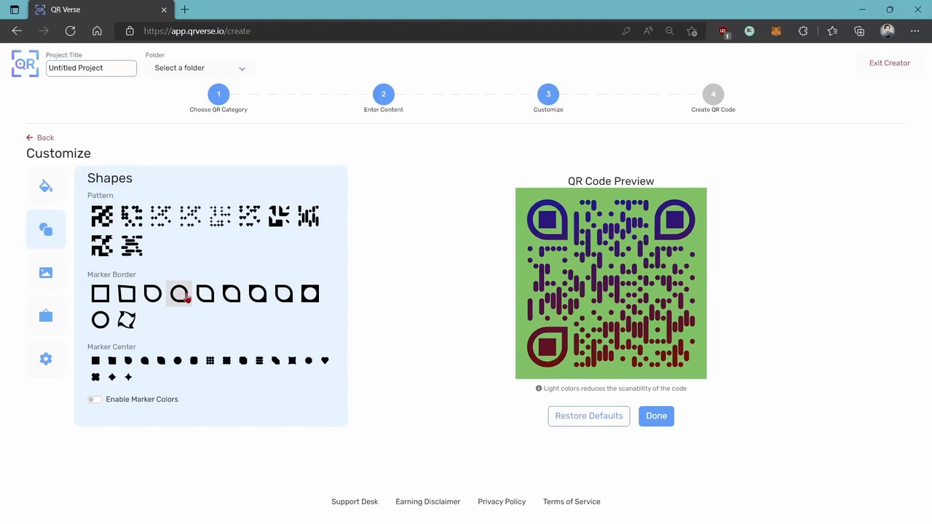
left_click(229, 297)
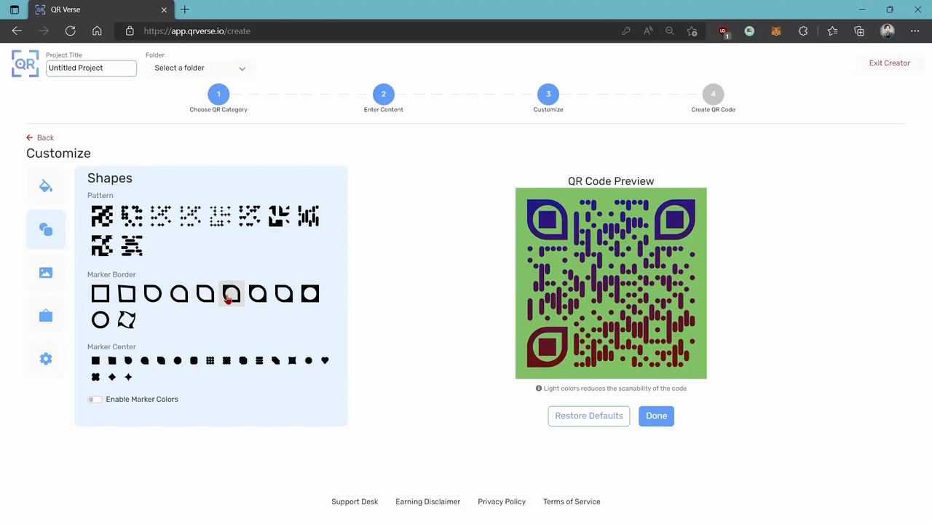
- Give the QR code's markers a circular center, keeping separate marker colors disabled
left_click(112, 362)
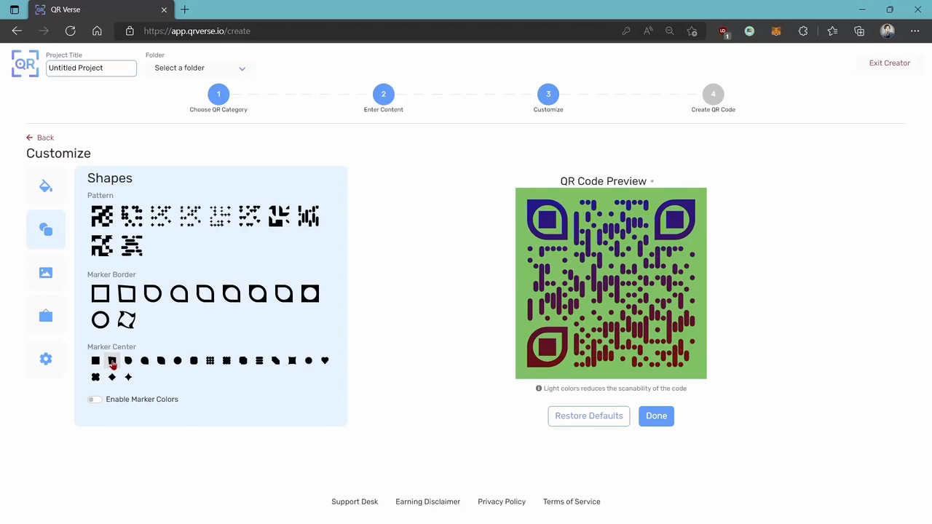
left_click(144, 362)
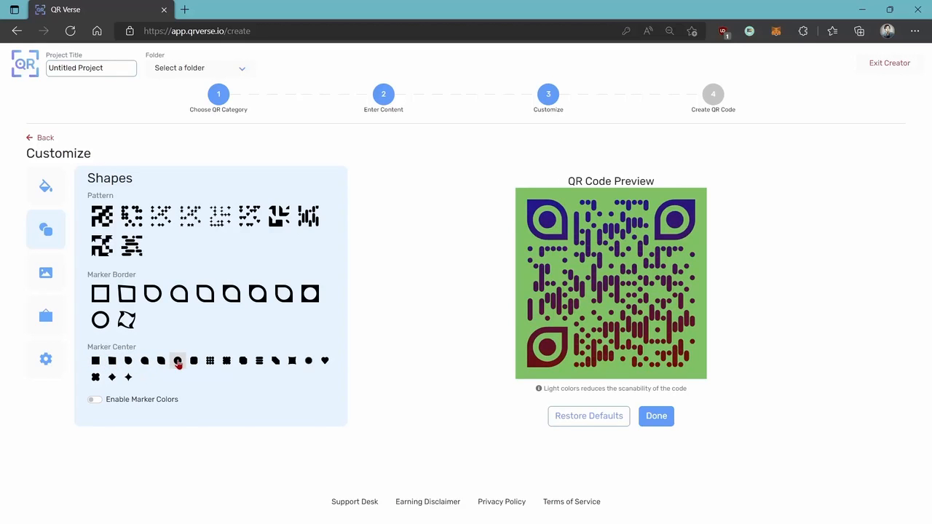
left_click(96, 400)
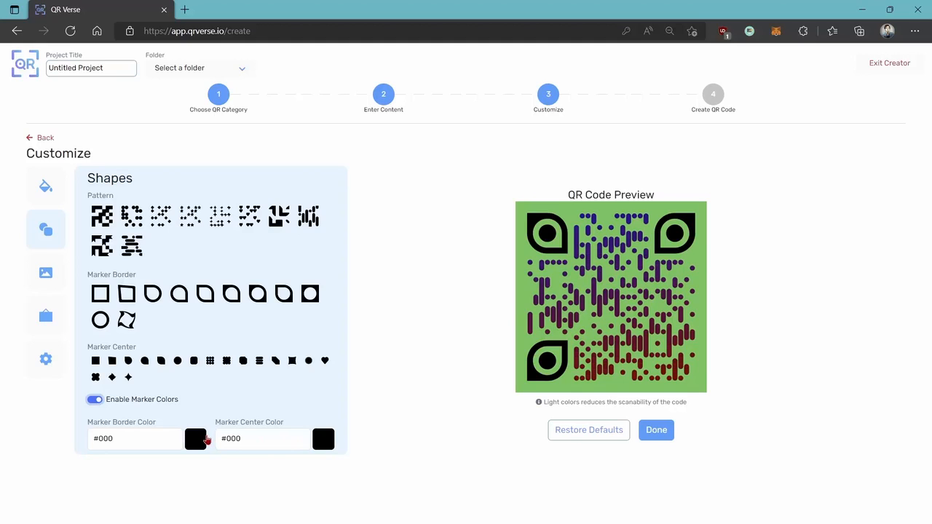
left_click(94, 403)
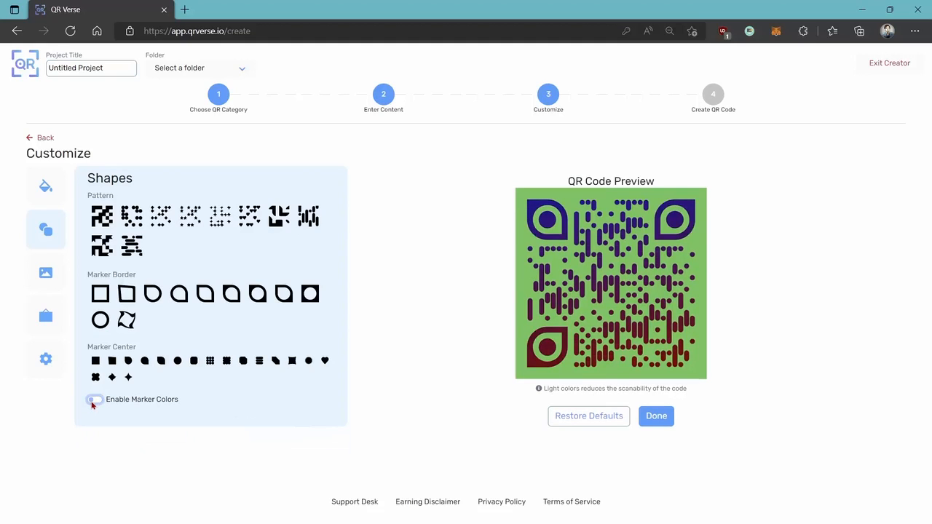
- Add the preset Zoom logo to the center of the QR code
left_click(42, 274)
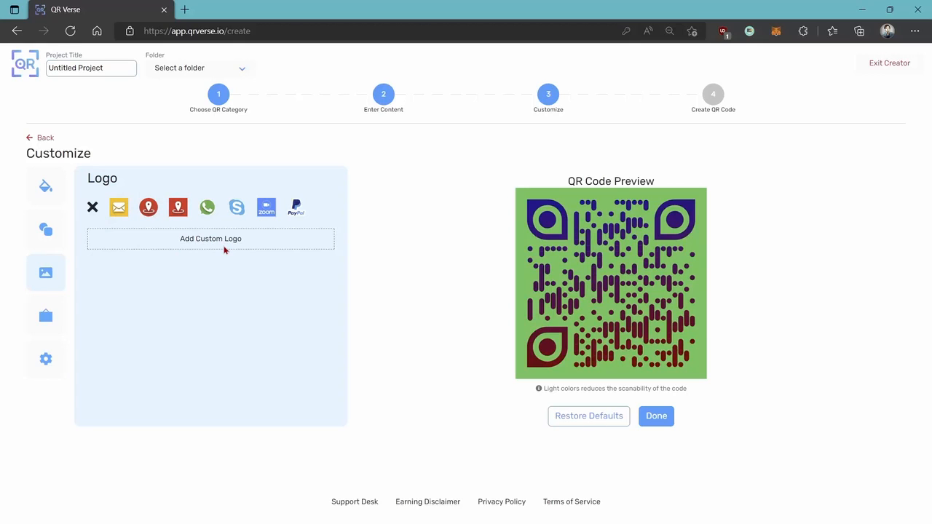
left_click(266, 209)
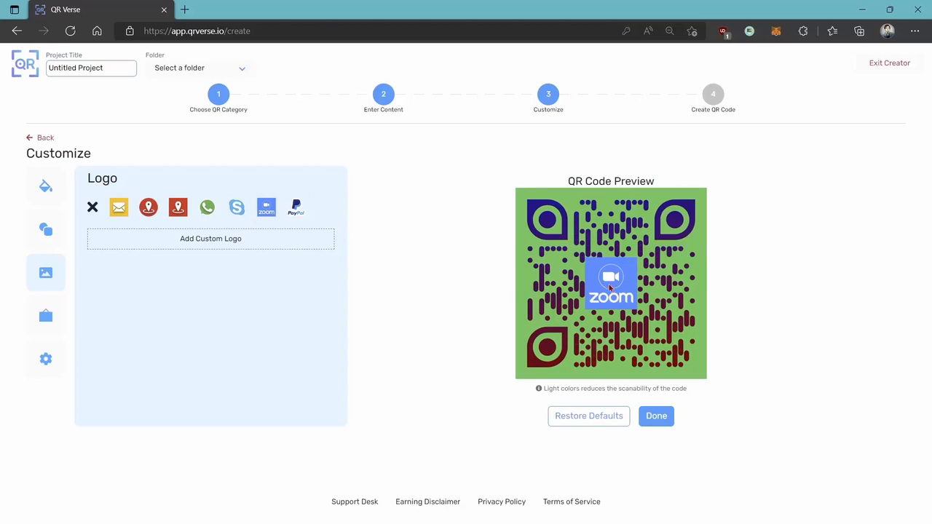
- Surround the QR code with the rounded frame that has its label bar below the code
left_click(46, 318)
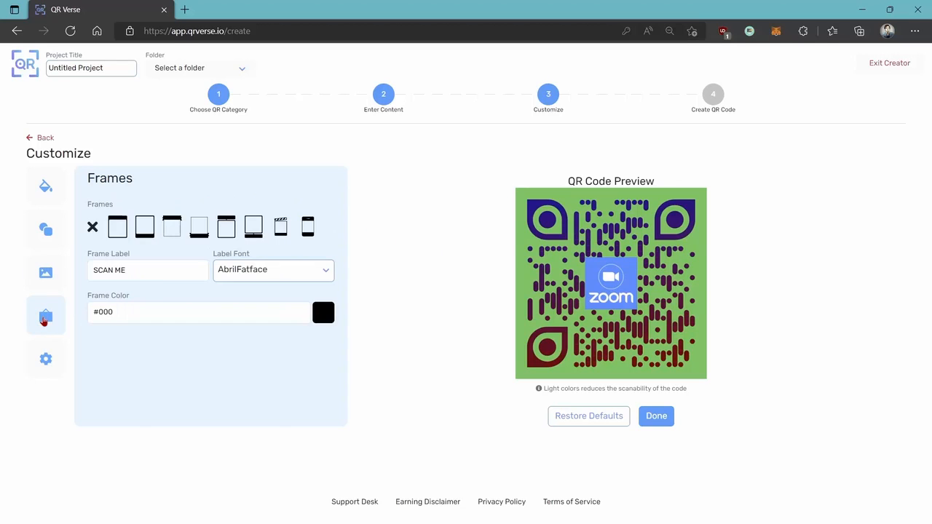
left_click(118, 230)
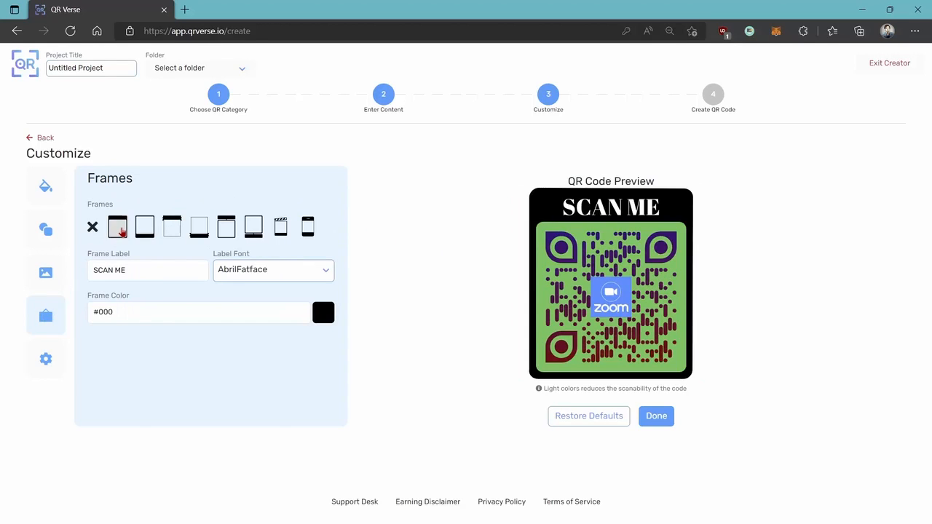
left_click(146, 230)
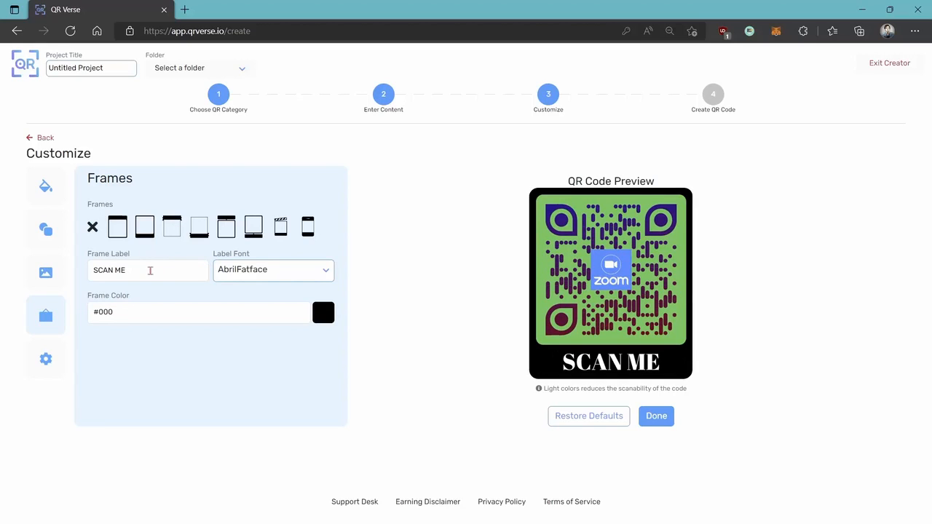
- Replace the frame label with "SIGN UP" and set the label font to Arial
left_click(150, 270)
key("ctrl+a")
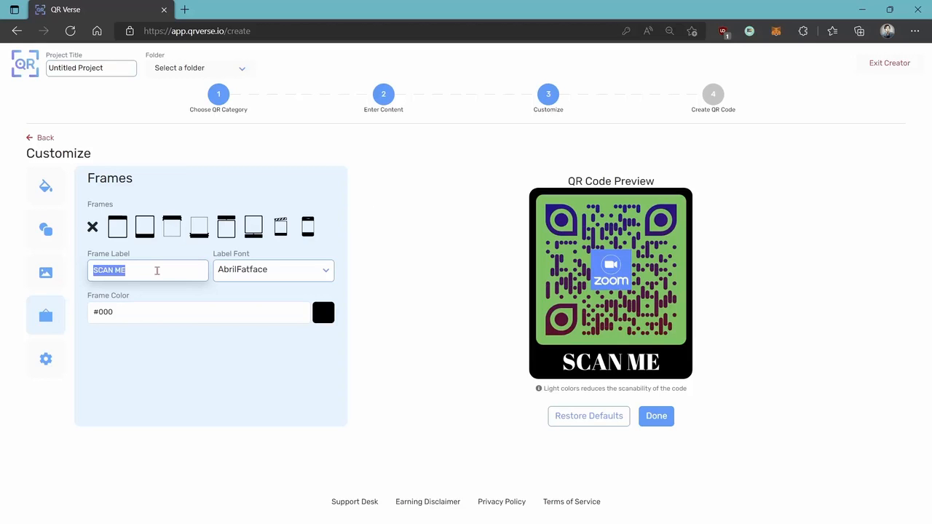
type("SIGN UP")
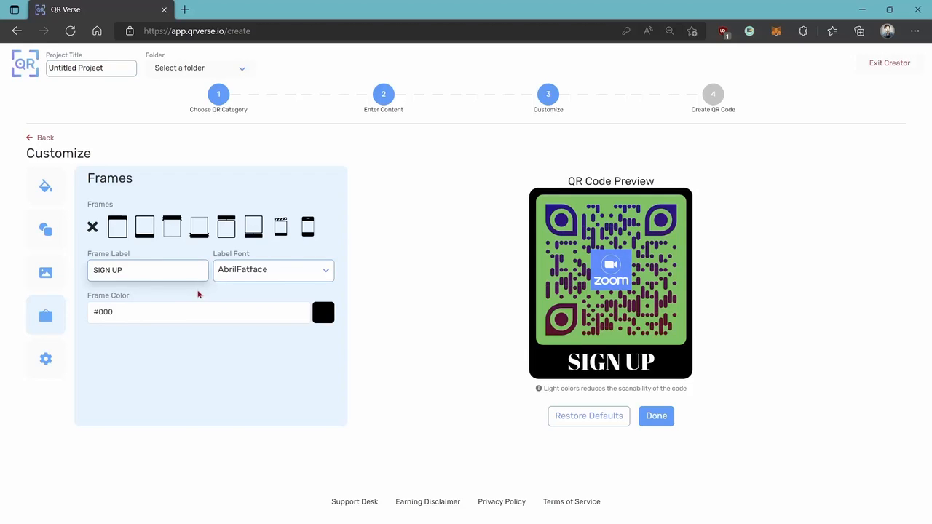
key("Tab")
left_click(271, 271)
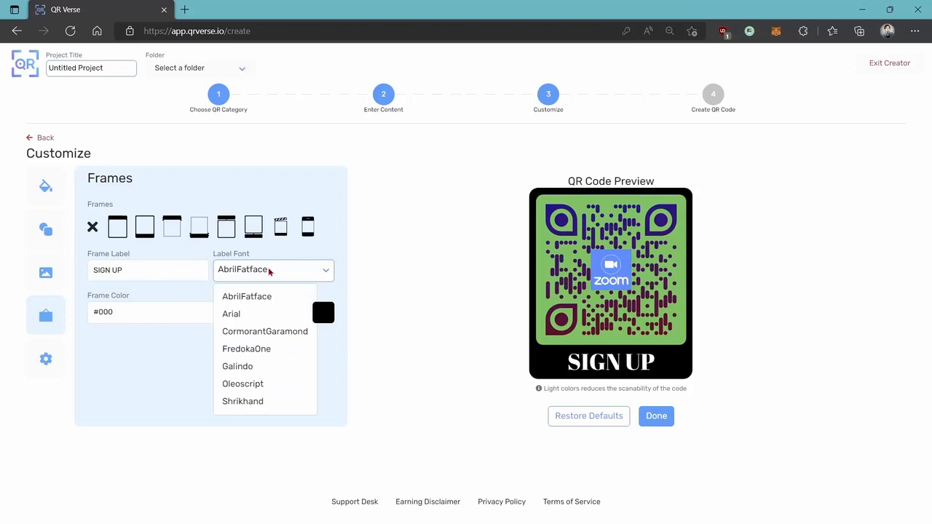
left_click(239, 314)
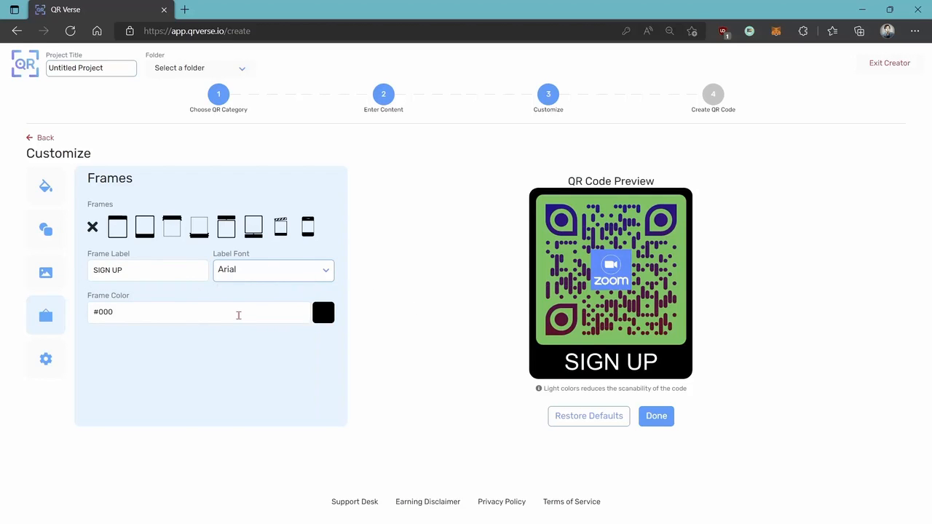
- Set the frame label's font to FredokaOne and the frame color to green #0F8A0F
left_click(255, 271)
left_click(251, 349)
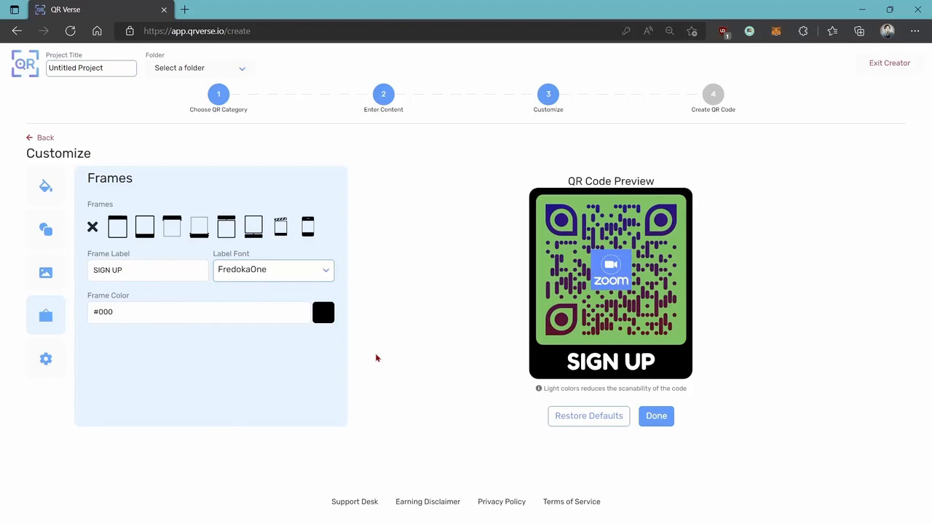
left_click(325, 312)
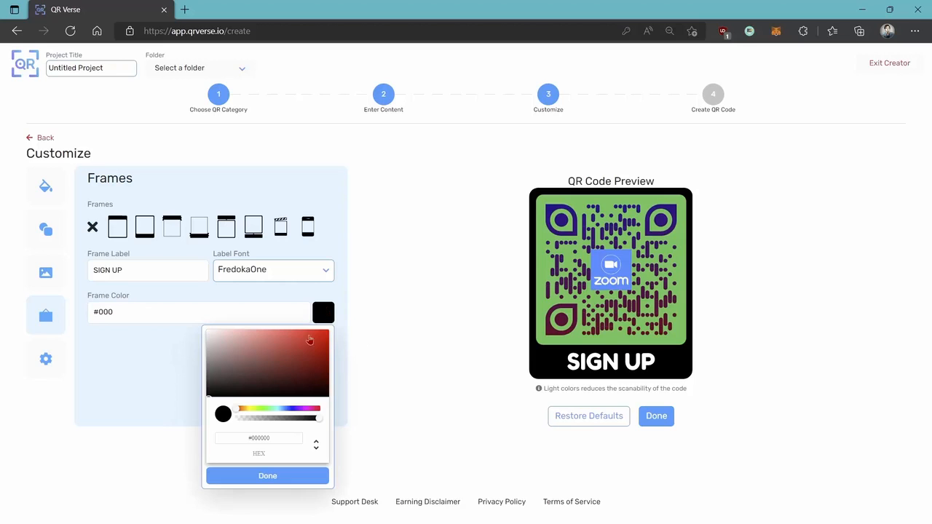
left_click(264, 410)
left_click(315, 363)
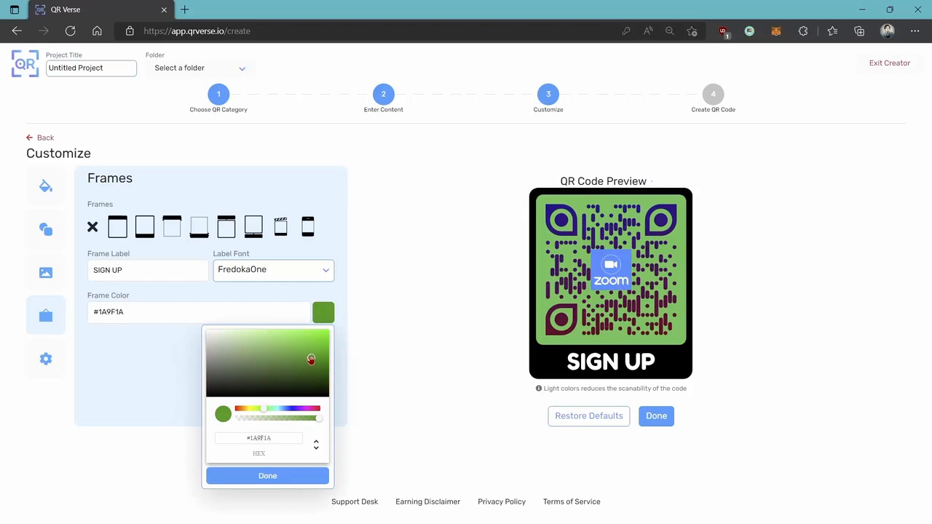
left_click_drag(316, 363, 318, 363)
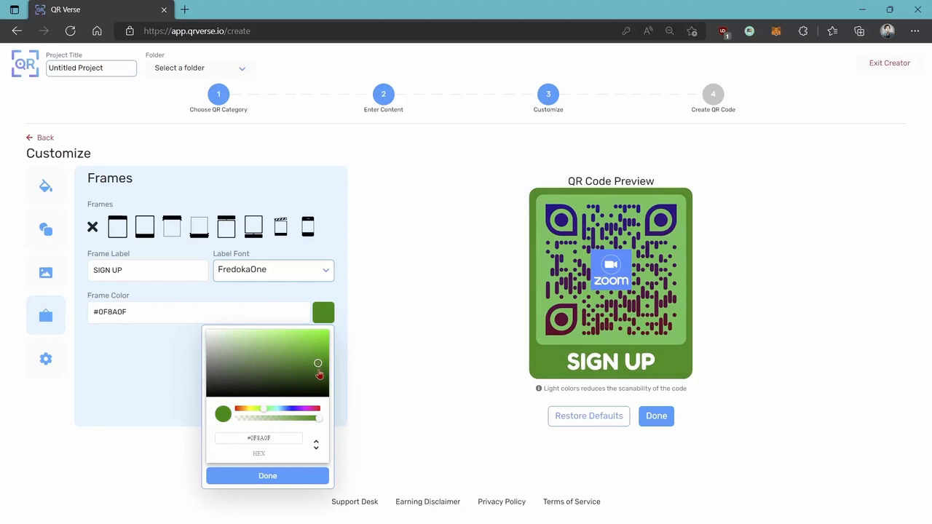
left_click(259, 477)
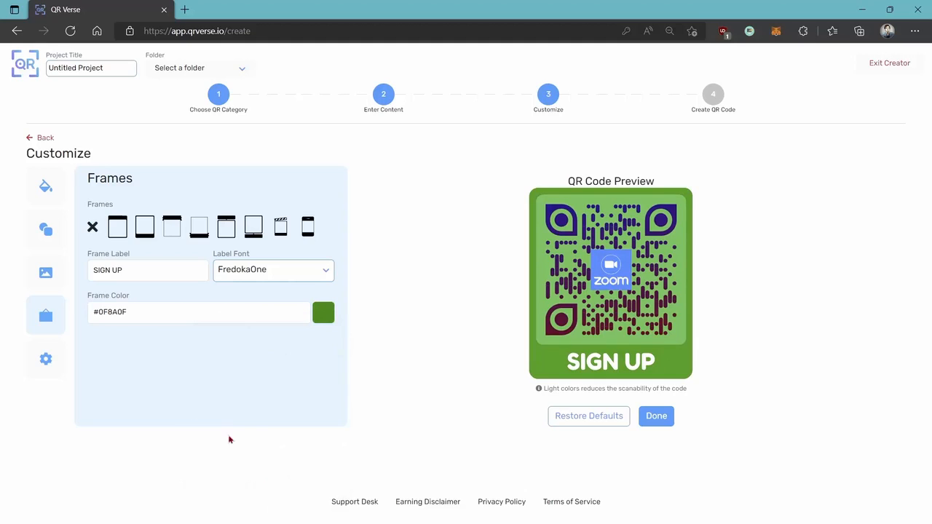
- Set the QR code's precision to H and finish the customization stage
left_click(48, 359)
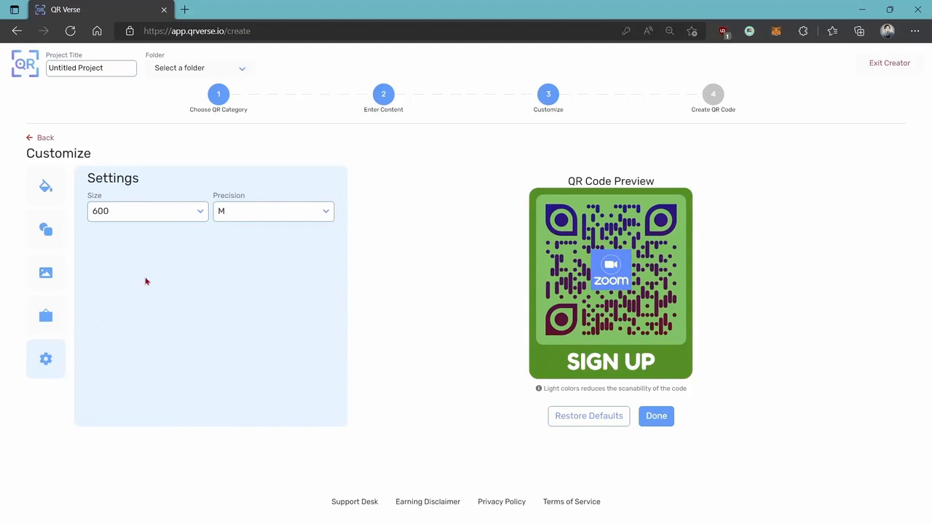
left_click(231, 217)
left_click(244, 288)
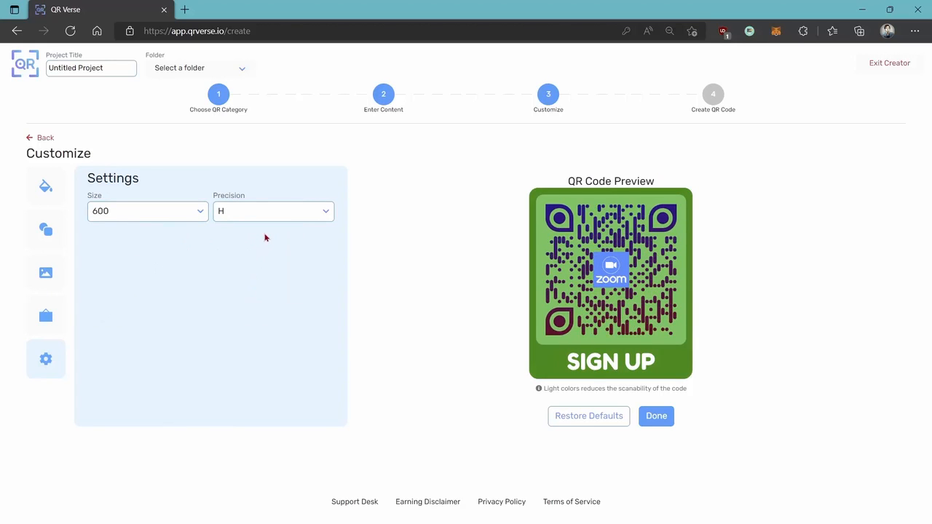
left_click(655, 419)
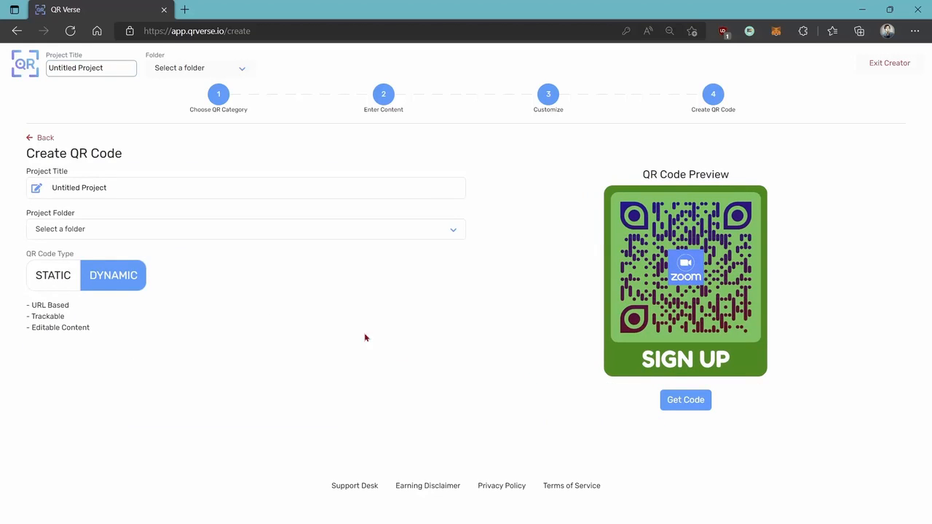
- Replace the project title with "Event Code"
left_click(120, 187)
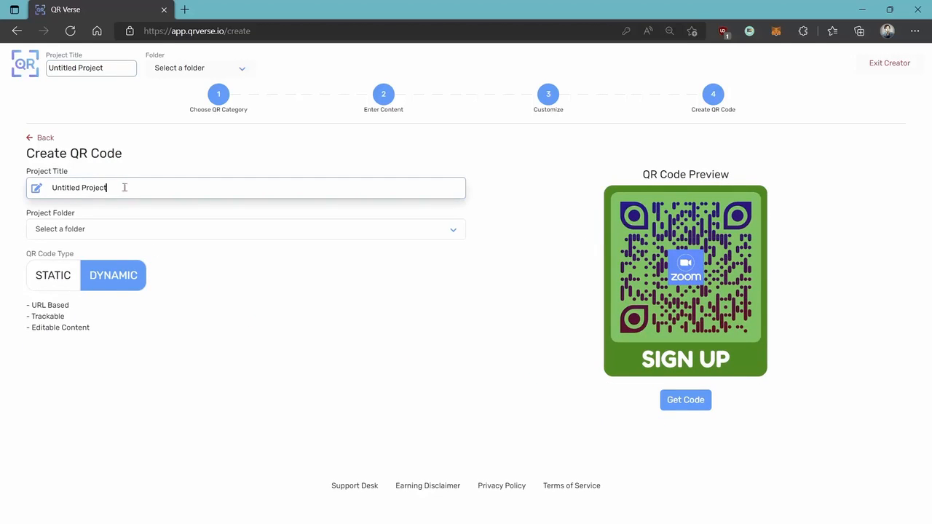
left_click_drag(120, 187, 11, 195)
type("Ev")
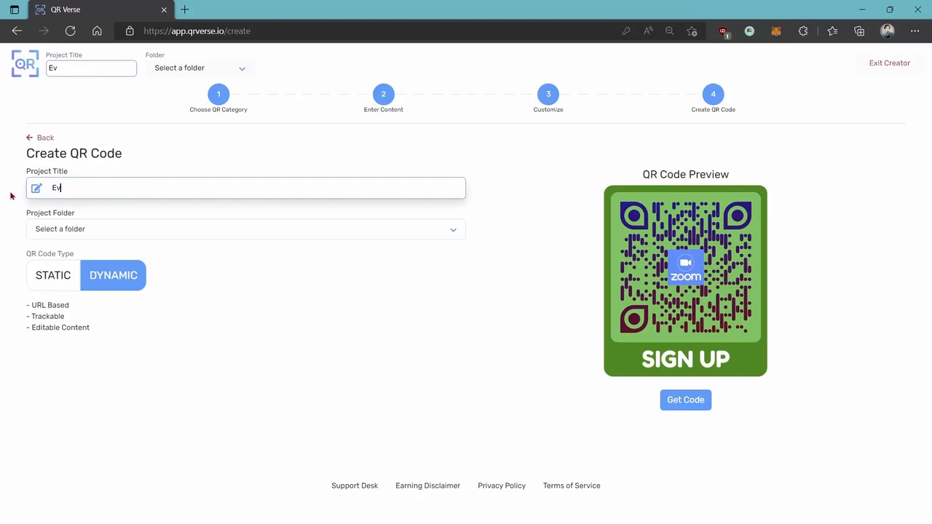
type("ent Code")
- Assign the project to the DYNAMIC folder and generate it as a dynamic QR code
left_click(56, 278)
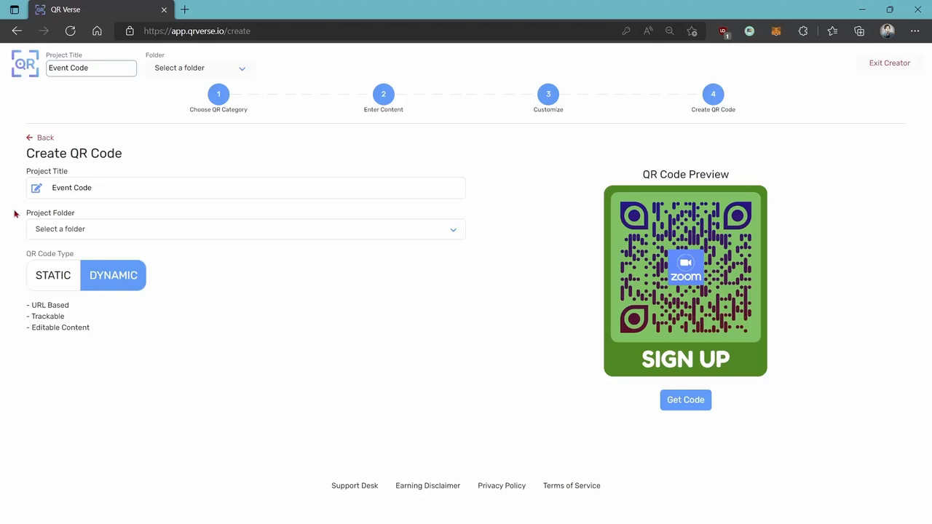
left_click(147, 235)
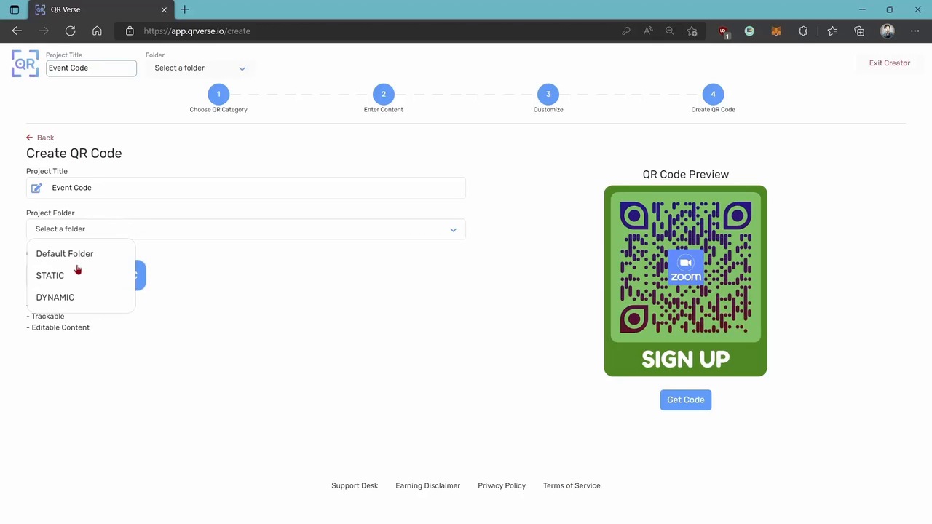
left_click(65, 298)
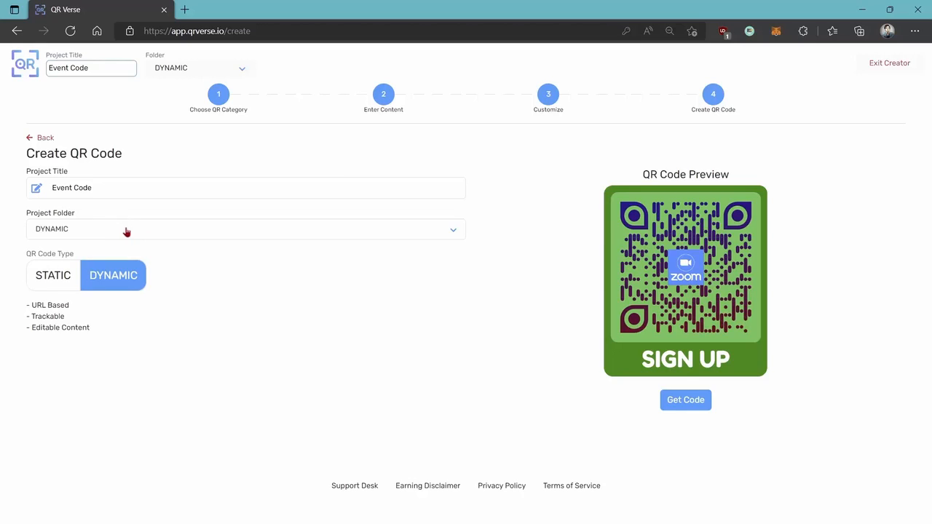
left_click(685, 402)
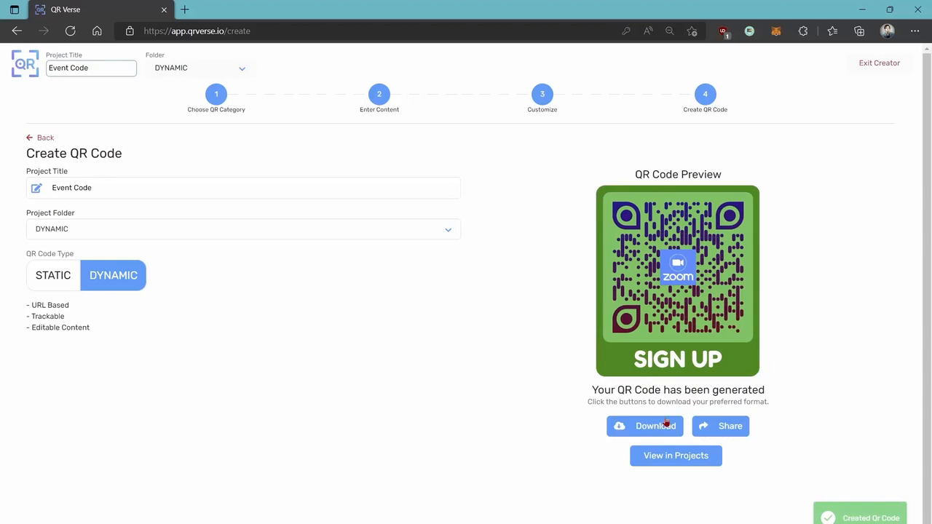
- Download the generated QR code as a PNG and view the downloaded image file
left_click(654, 435)
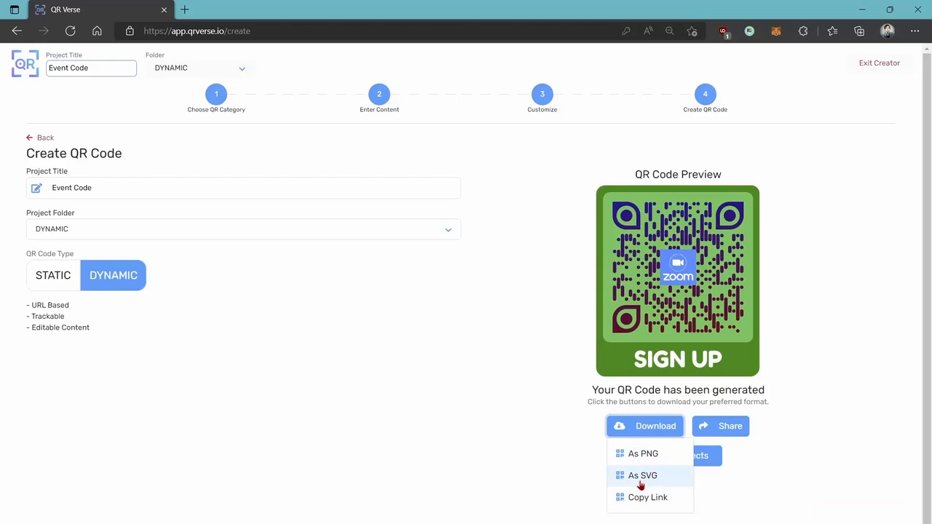
left_click(725, 428)
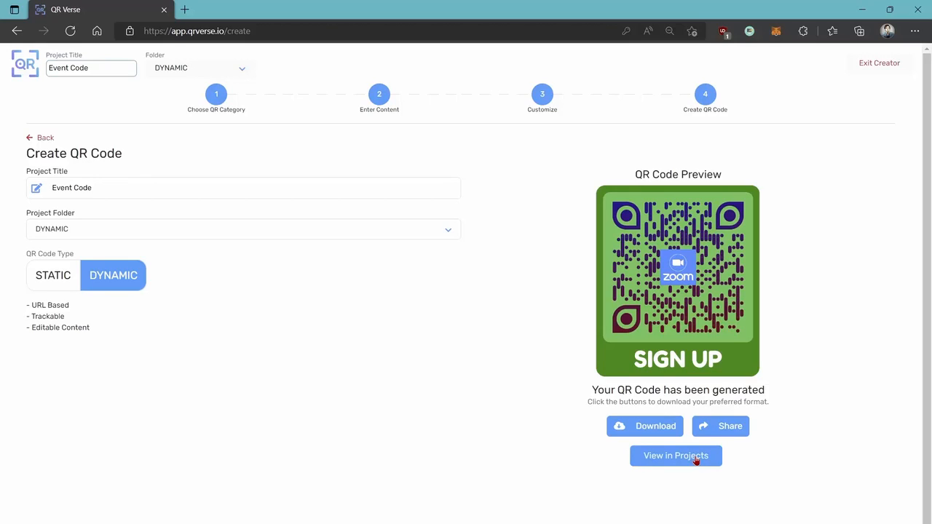
left_click(654, 435)
left_click(651, 456)
left_click(689, 85)
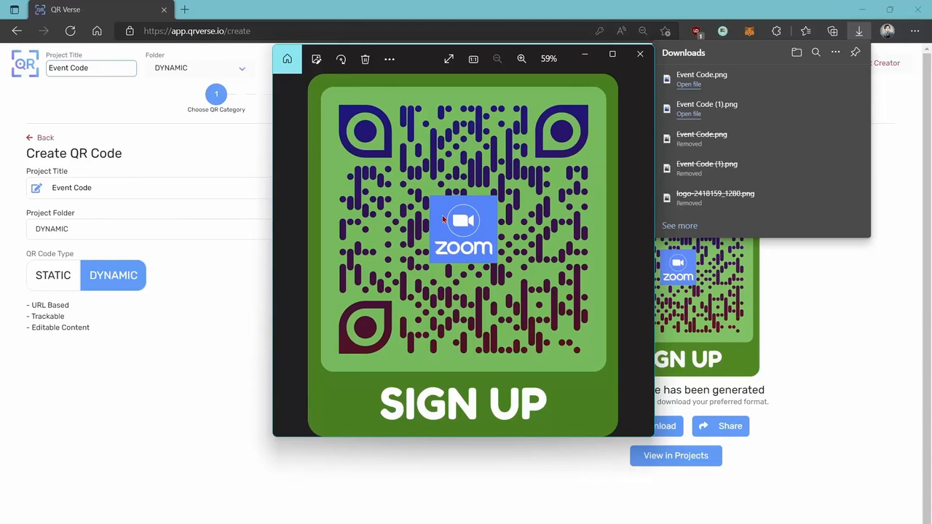
left_click(641, 55)
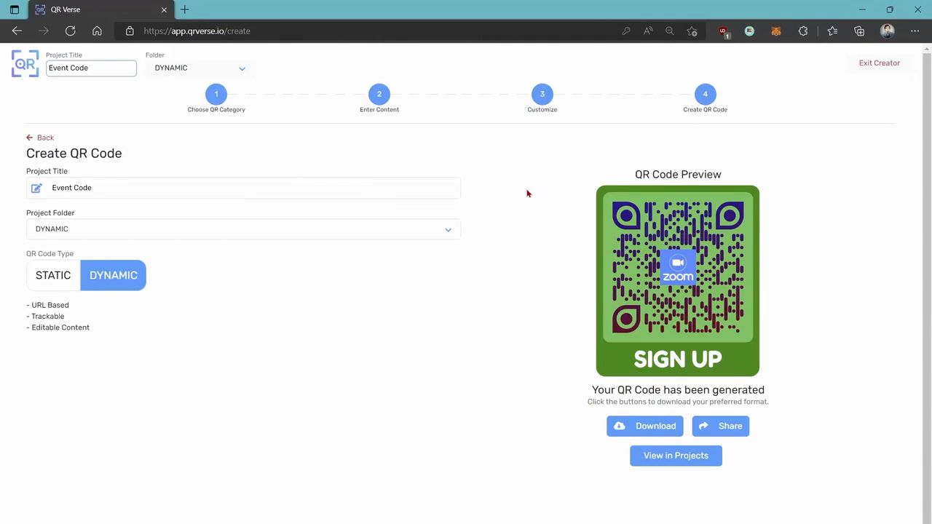
- Open the projects overview and look through the saved QR codes
left_click(674, 457)
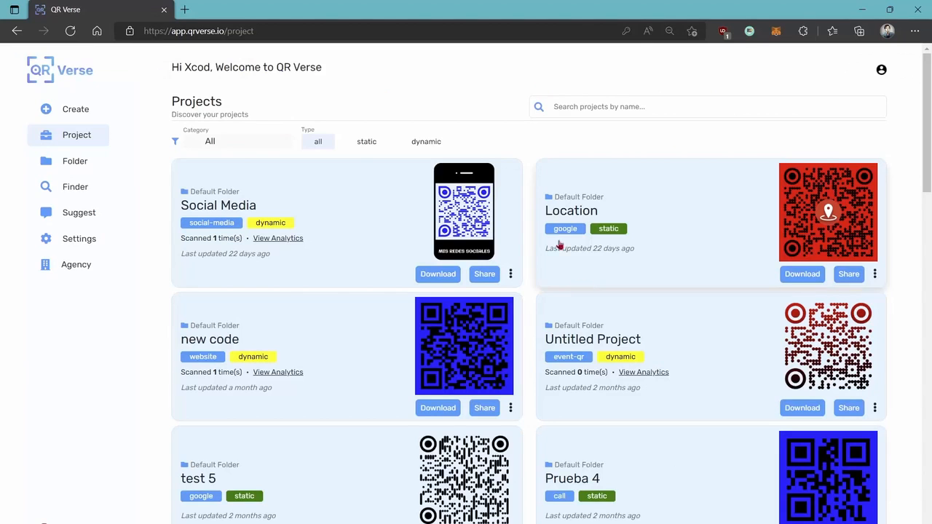
scroll(537, 226, "down", 5)
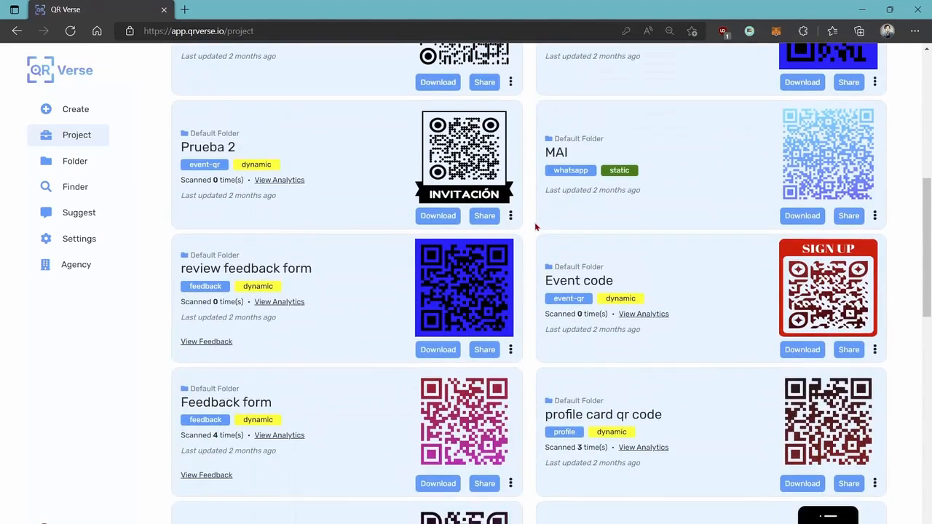
scroll(537, 226, "up", 5)
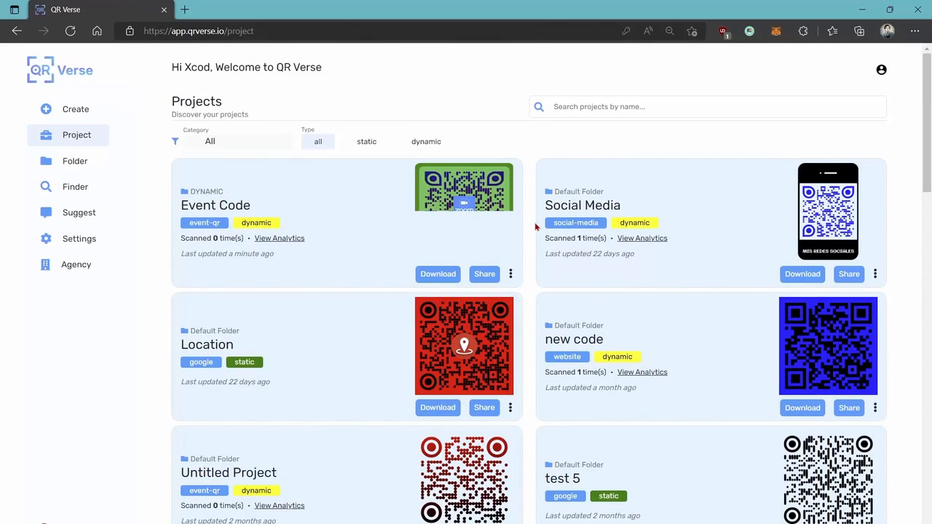
- View the scan analytics of the Social Media project and check the options available for the Event Code project
left_click(644, 239)
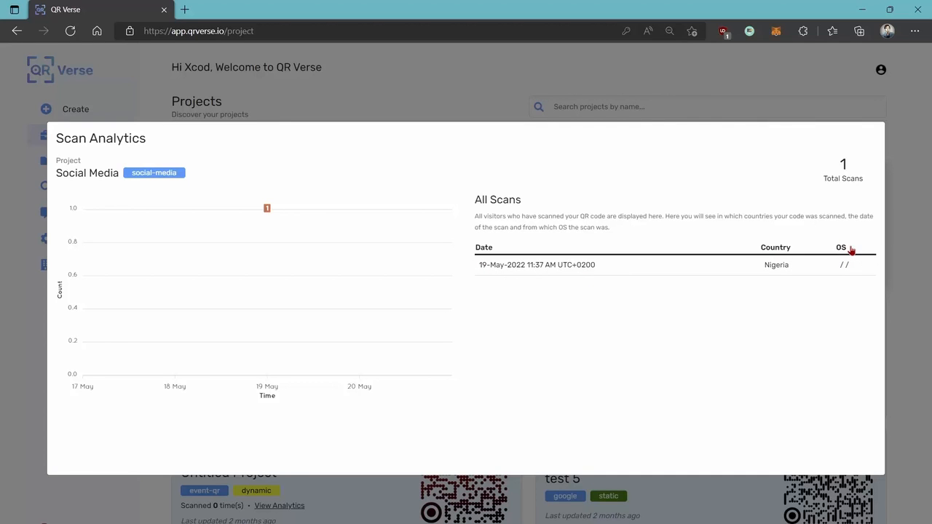
left_click(701, 76)
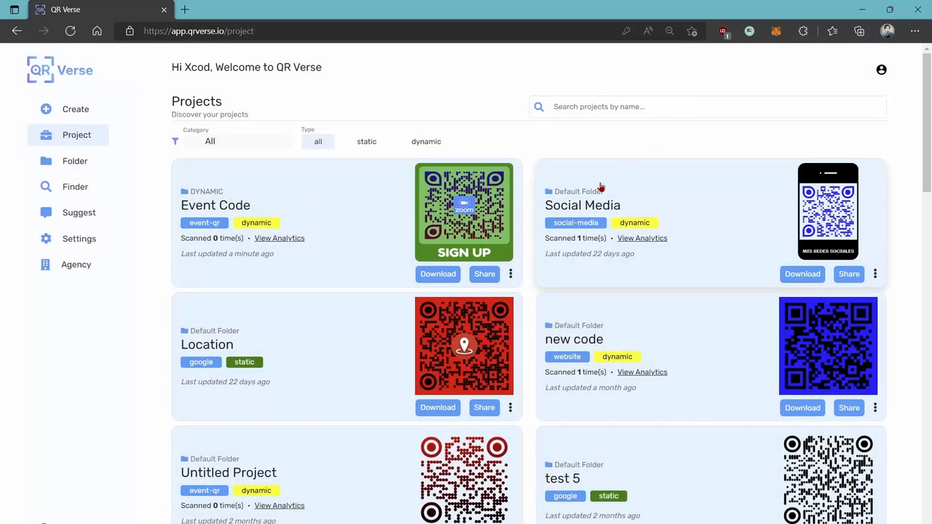
left_click(511, 278)
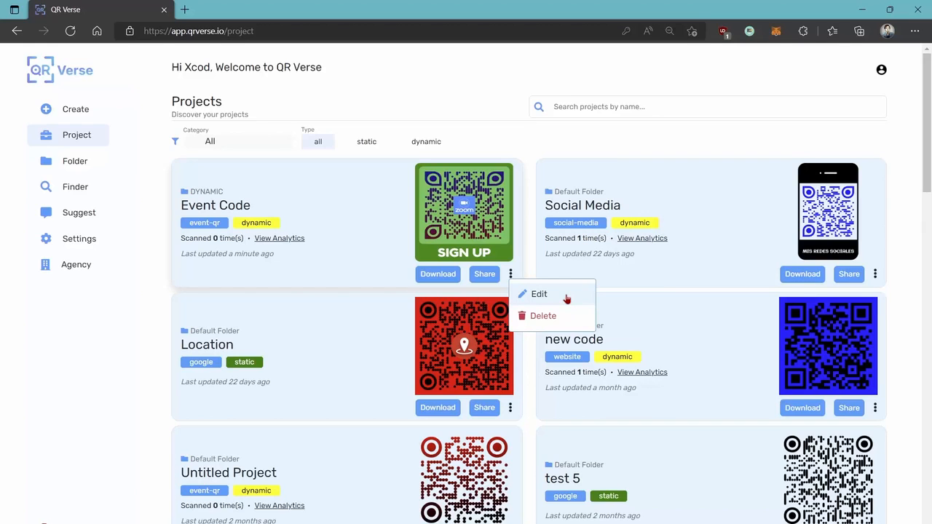
left_click(536, 145)
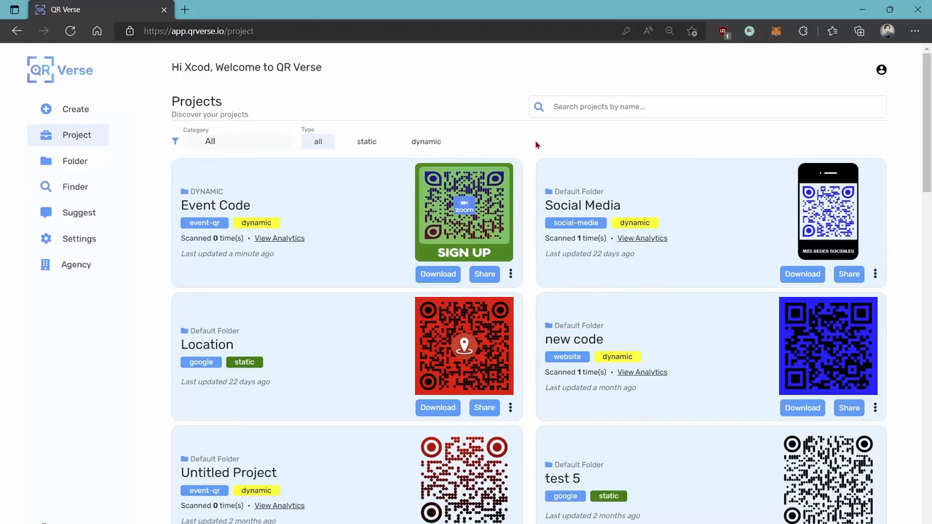
- Start a new QR code project of the Feedback category
left_click(79, 112)
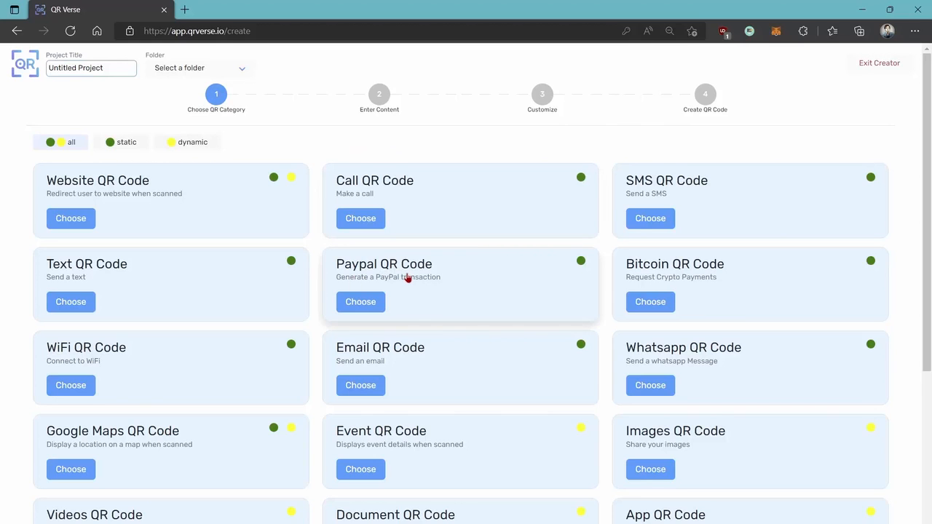
scroll(408, 278, "down", 5)
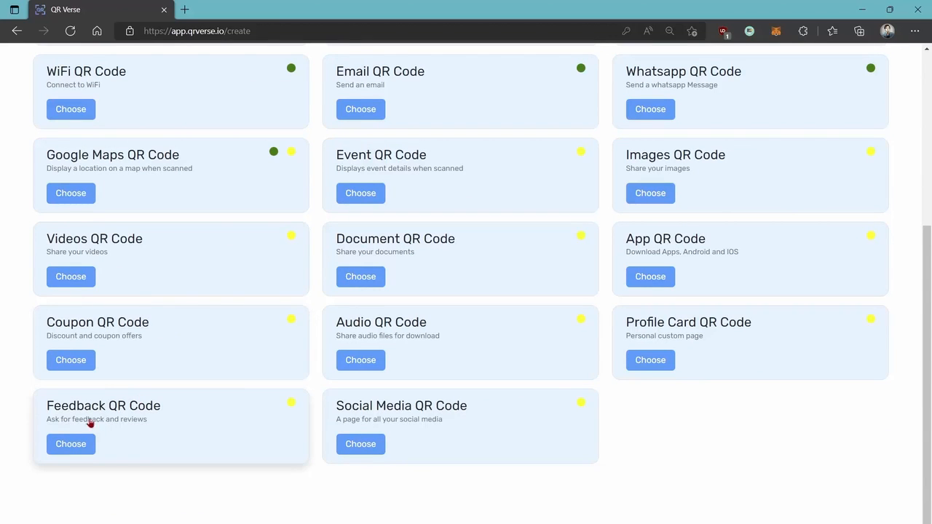
left_click(68, 448)
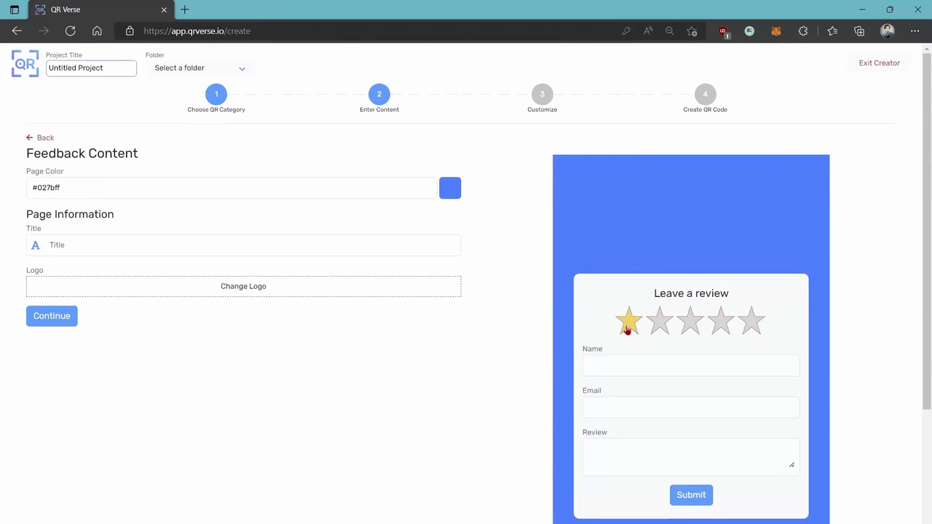
- Set the feedback page's color to #B7995E and its title to "Let us know what you think"
left_click(447, 196)
mouse_move(381, 284)
left_mouse_down()
mouse_move(371, 285)
mouse_move(394, 228)
left_mouse_up()
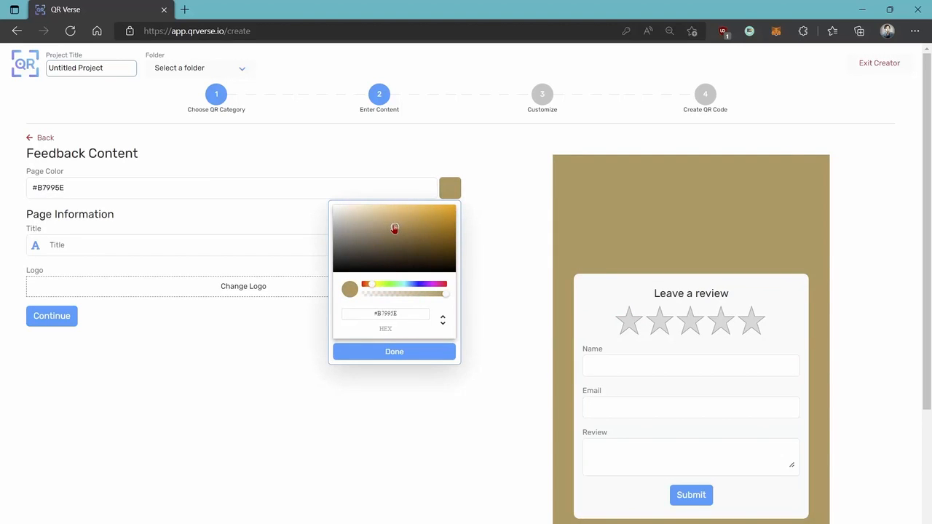
left_click(493, 205)
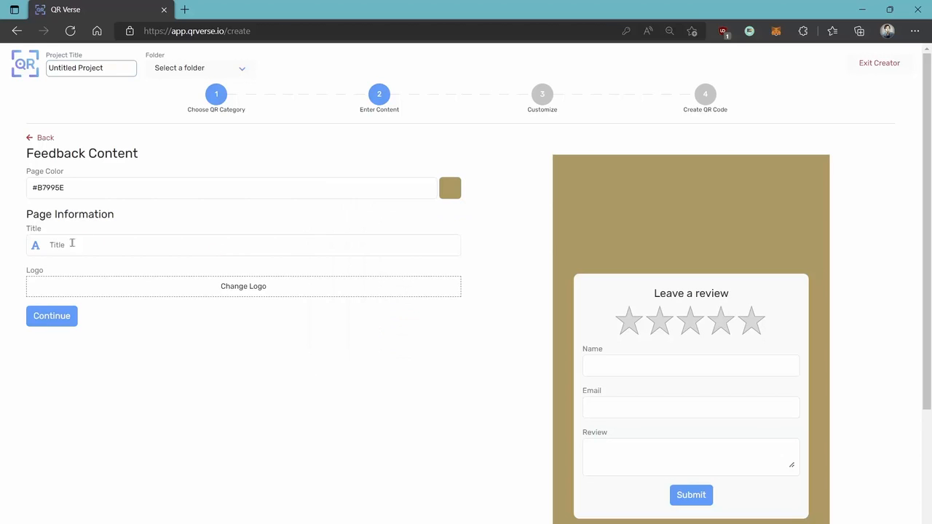
left_click(71, 245)
type("L")
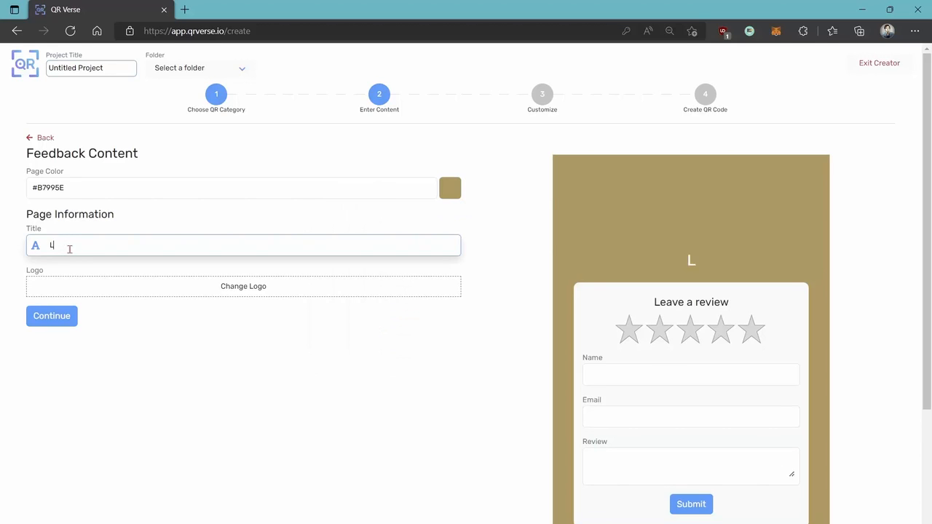
type("et us know what you think")
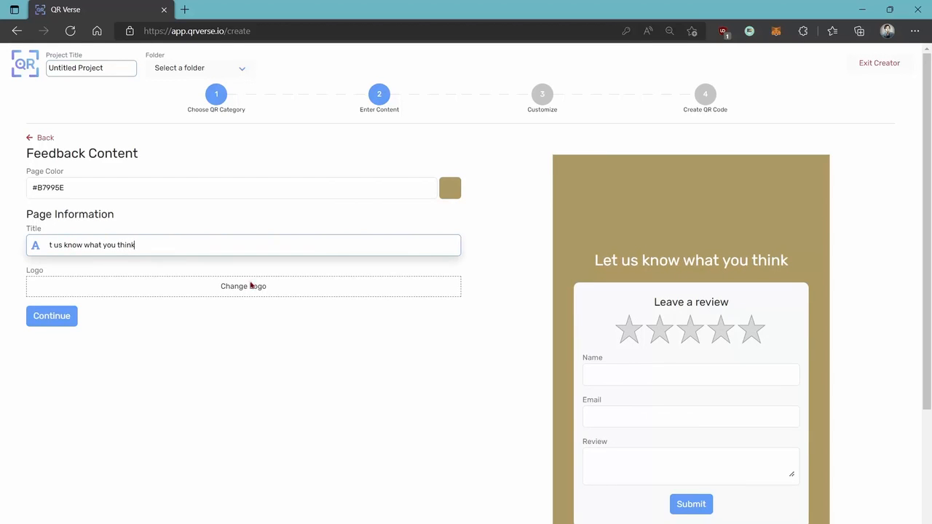
- Add LOGO.png from the Downloads folder as the feedback page's logo and proceed to the customization stage
left_click(236, 290)
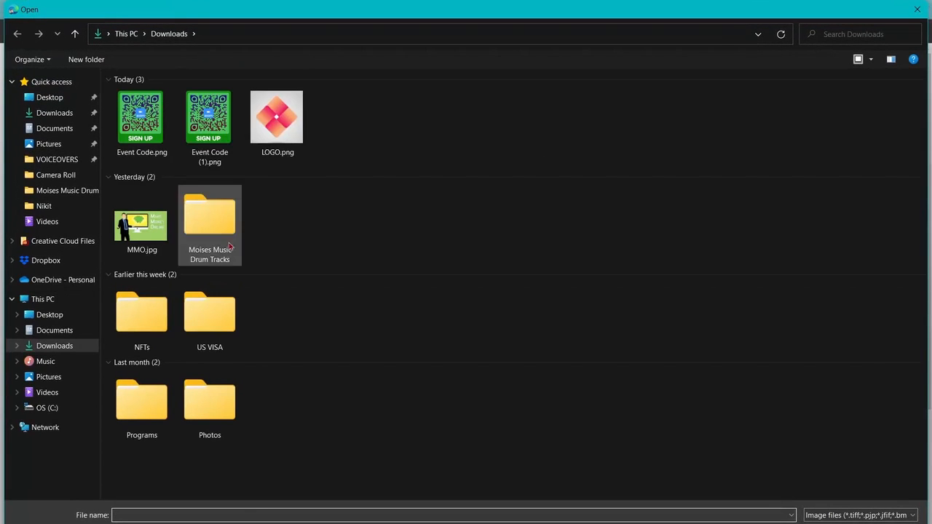
double_click(277, 114)
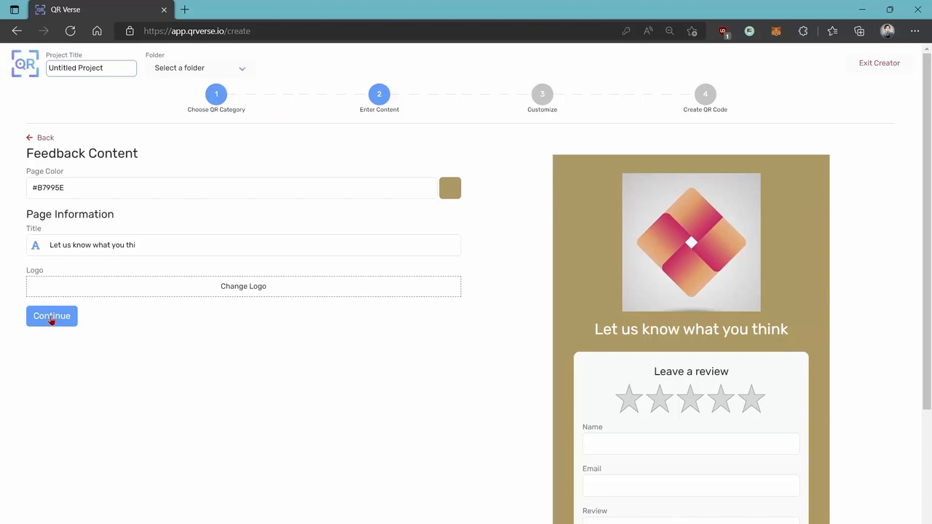
left_click(51, 318)
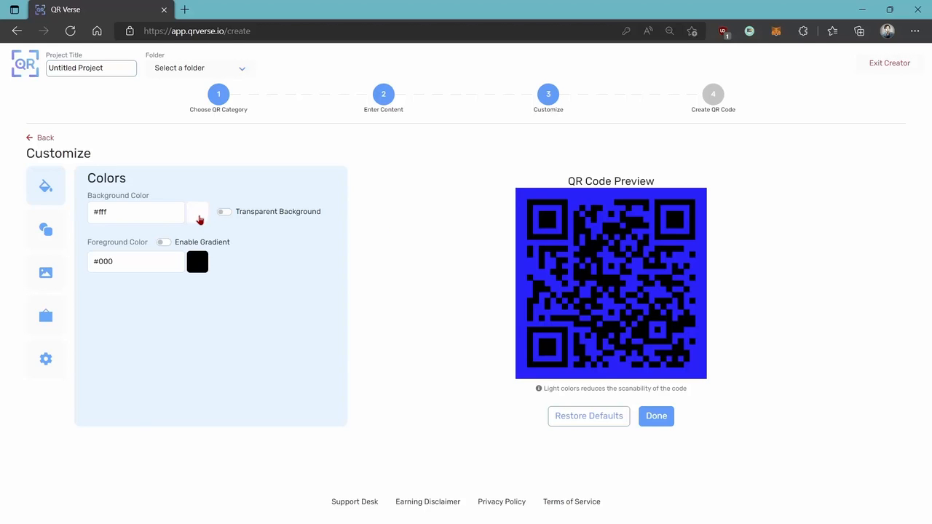
- Set the QR code's background color to #A5A095
left_click(199, 220)
left_click(122, 309)
left_click(107, 249)
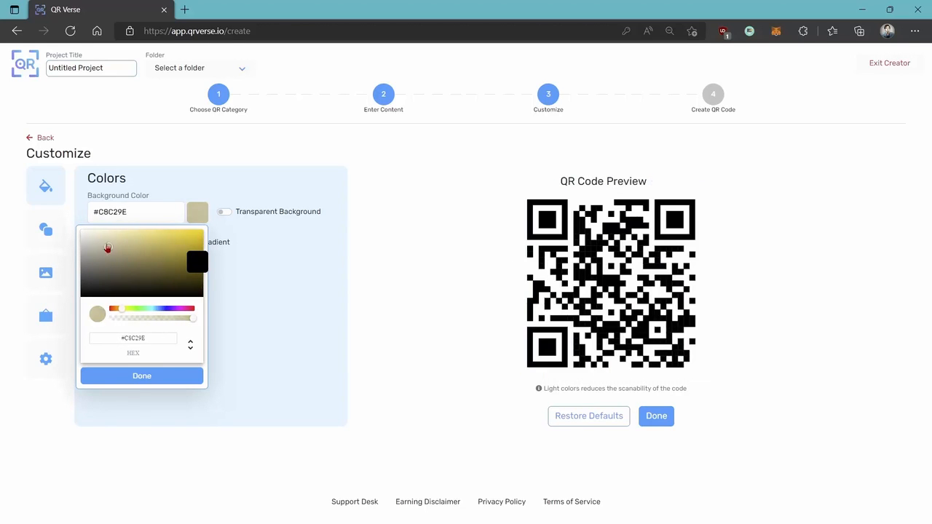
left_click(94, 259)
left_click(280, 312)
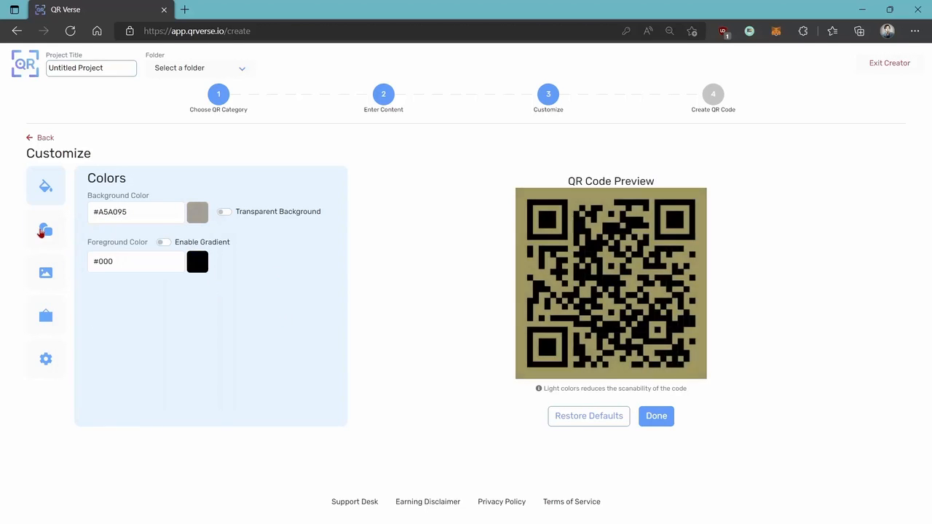
- Apply the round-dot pattern to the QR code and add LOGO.png from the Downloads folder as its custom logo
left_click(42, 233)
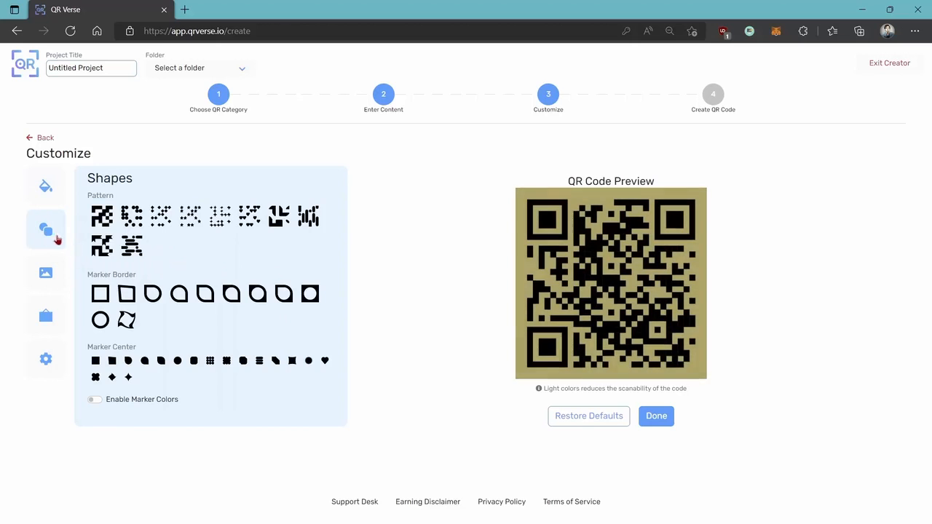
left_click(46, 275)
left_click(208, 243)
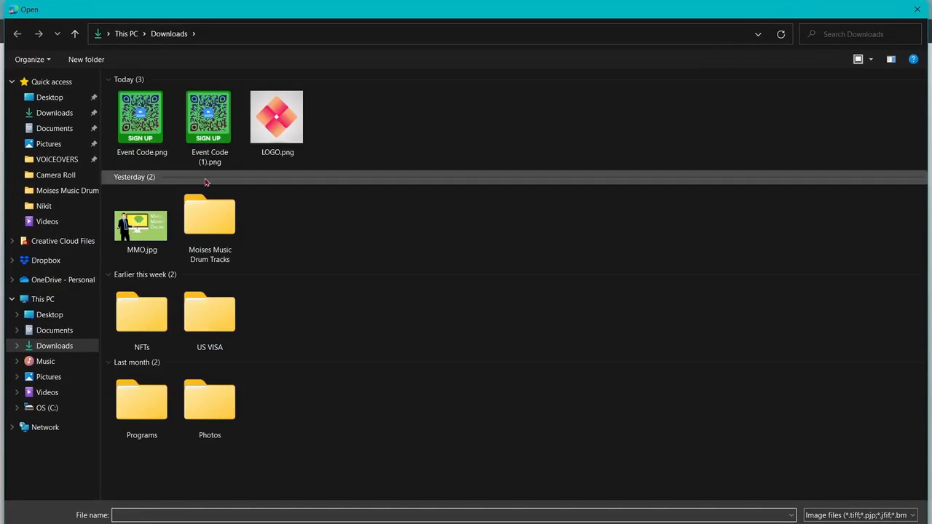
double_click(268, 135)
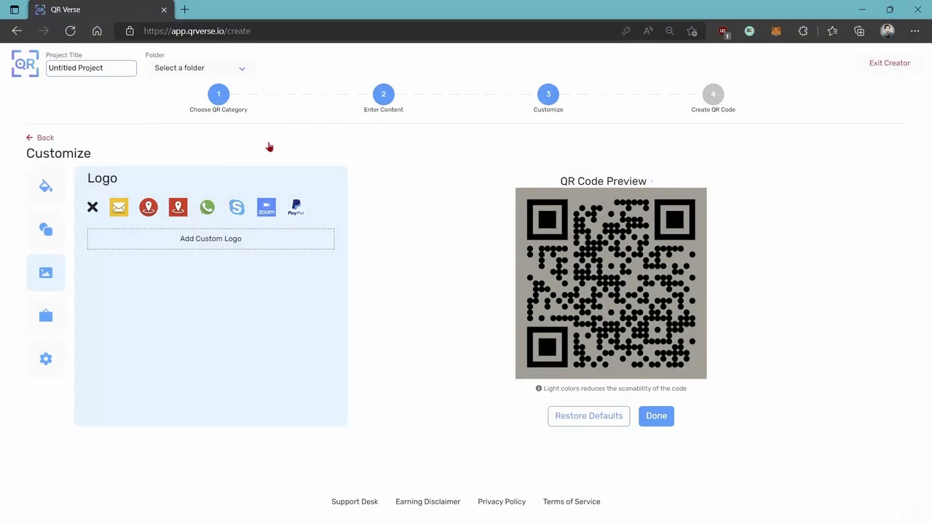
- Frame the QR code with the first frame style, labelled "Leave A Review" in Arial, and finish the customization
left_click(48, 319)
triple_click(124, 270)
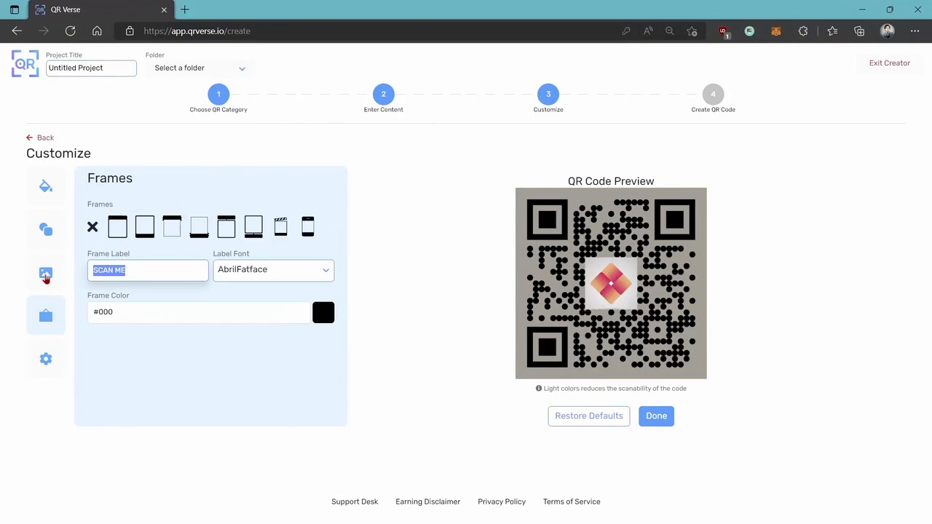
type("Leave A Review")
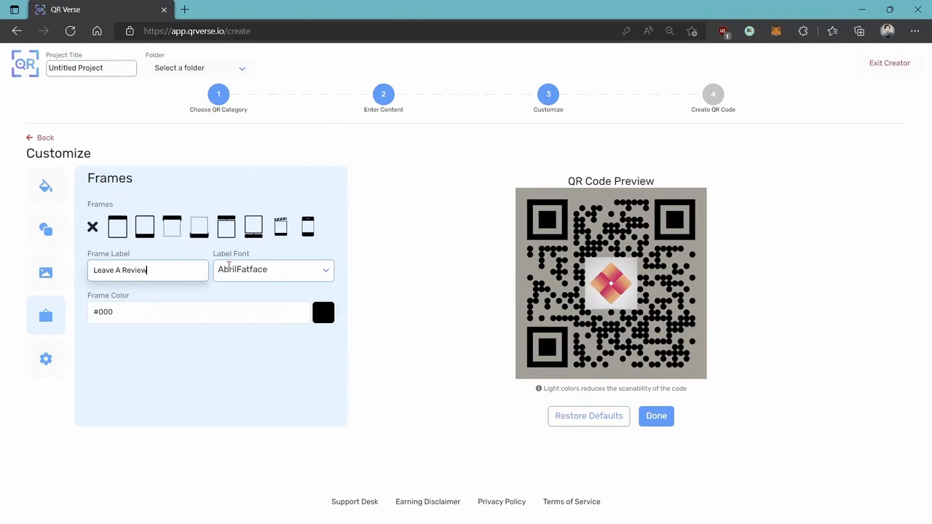
left_click(117, 227)
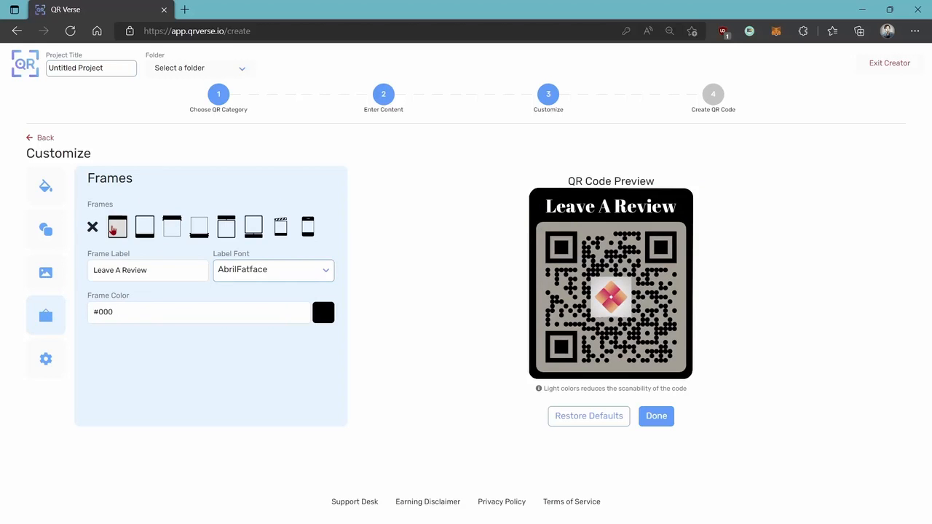
left_click(260, 269)
left_click(227, 314)
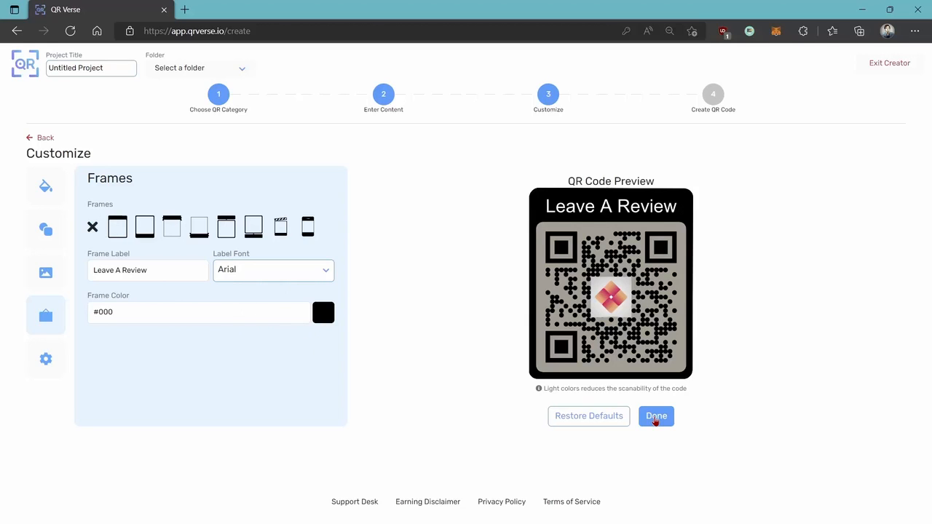
left_click(656, 418)
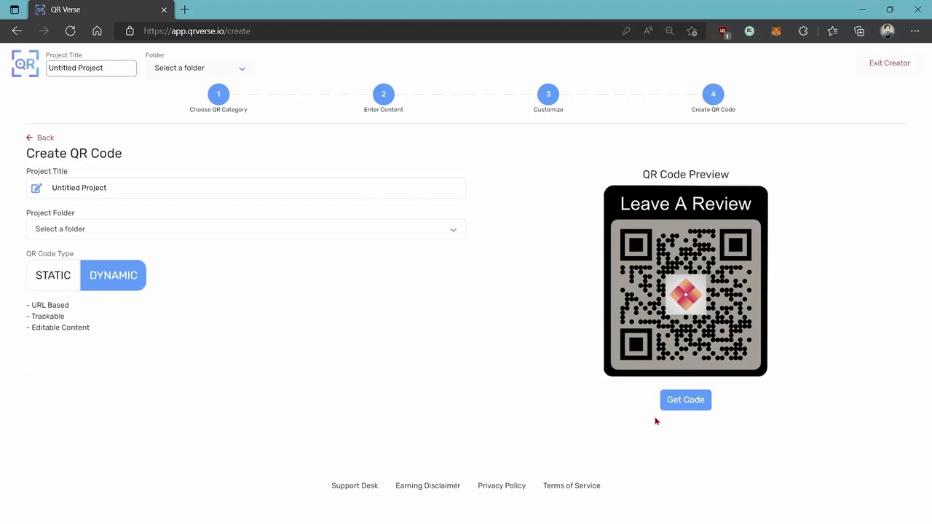
- Title the project "Feedback Form", assign it to the DYNAMIC folder and generate the dynamic QR code
left_click(223, 187)
left_click_drag(205, 188, 2, 191)
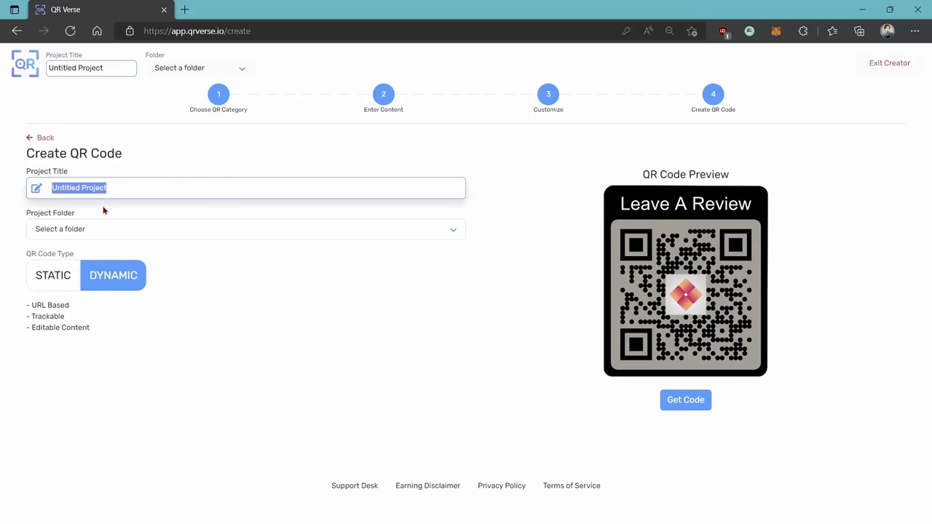
type("Feedback Form")
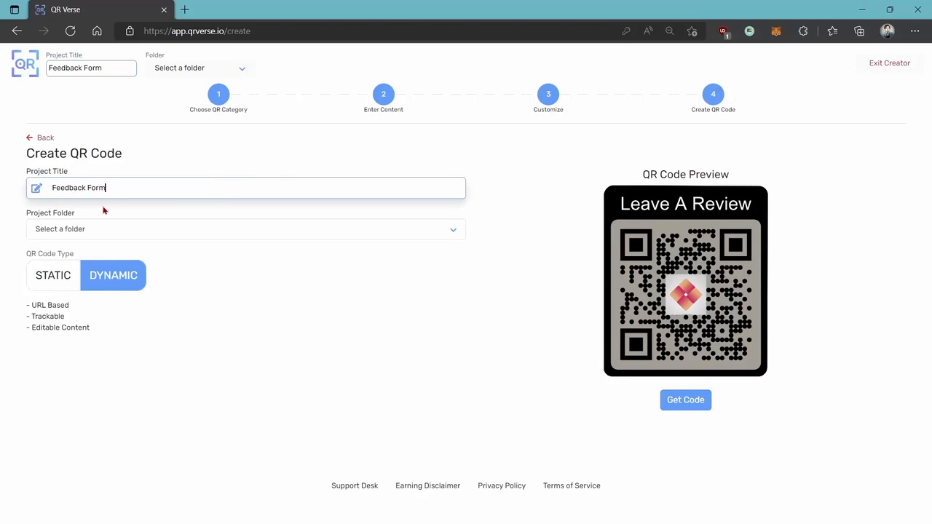
left_click(141, 231)
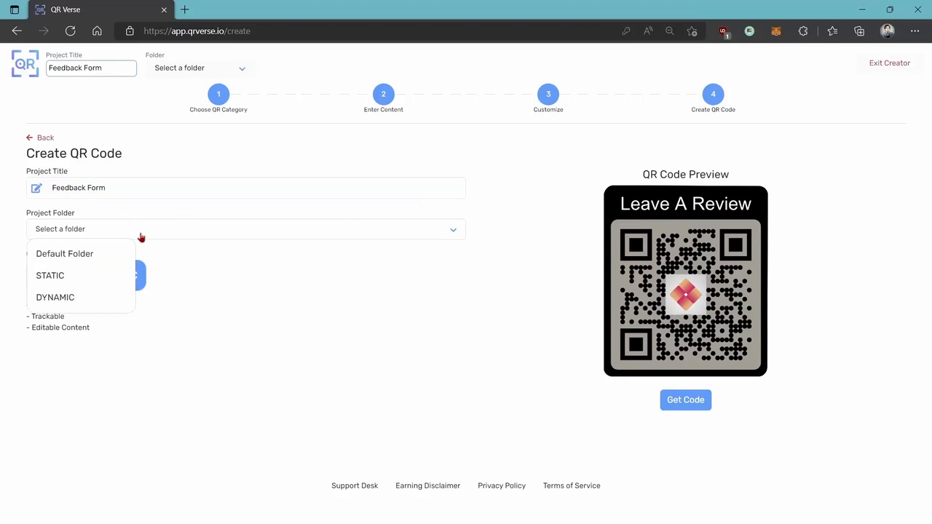
left_click(85, 300)
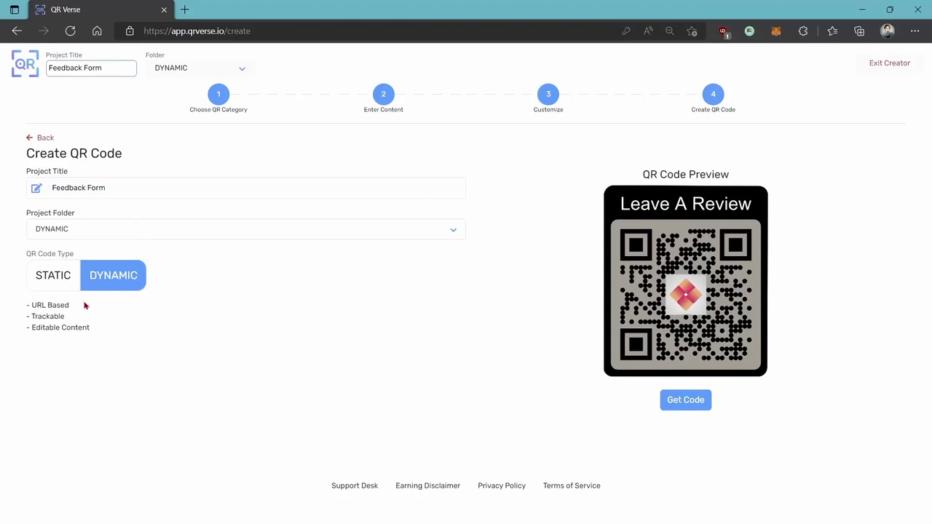
left_click(685, 400)
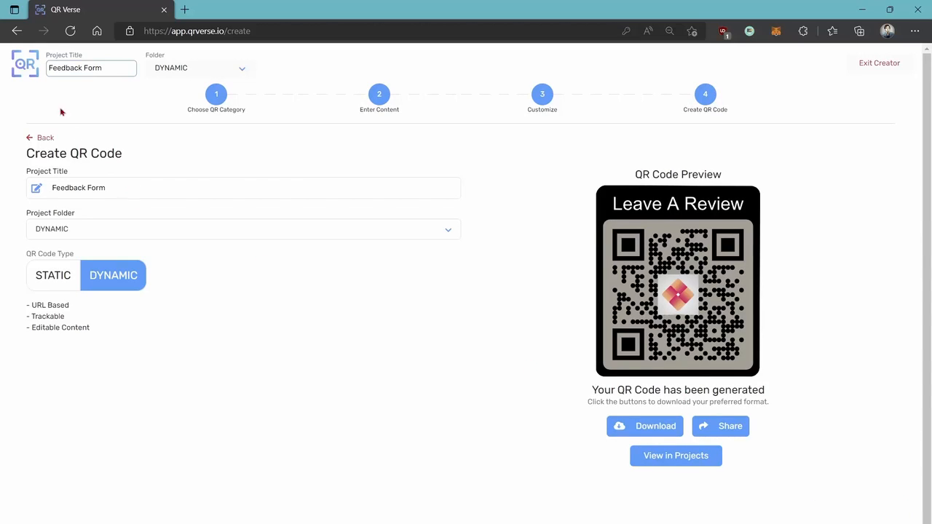
- Browse the projects list, filtering it by static and dynamic types before showing all types again
left_click(24, 69)
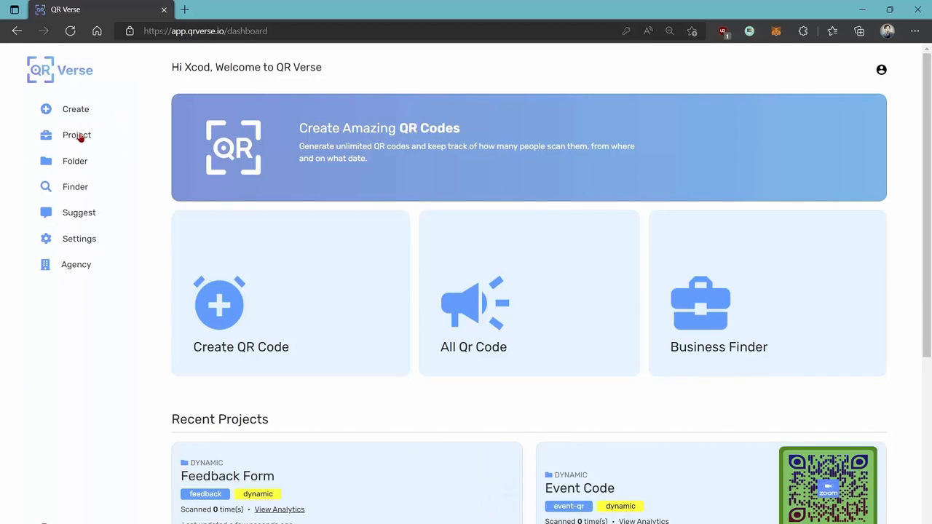
left_click(77, 136)
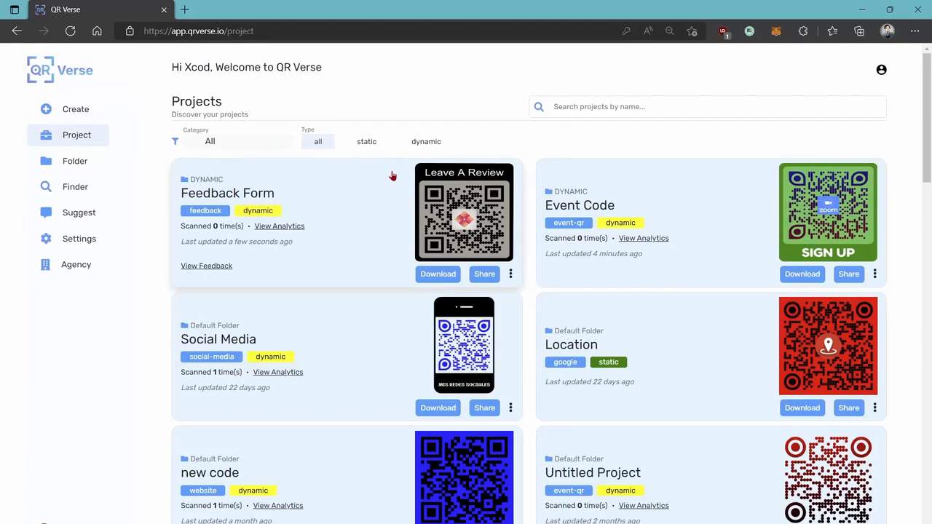
scroll(390, 175, "down", 3)
scroll(386, 175, "up", 3)
left_click(362, 143)
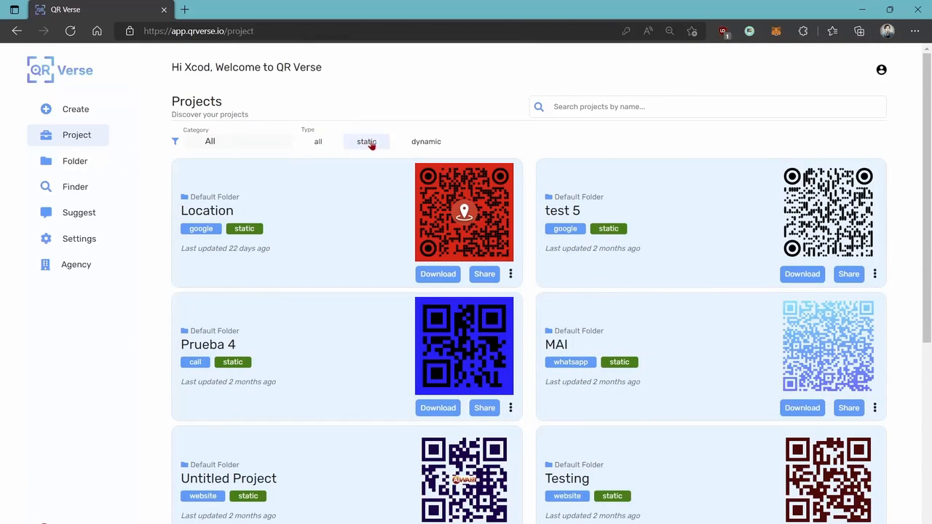
left_click(420, 147)
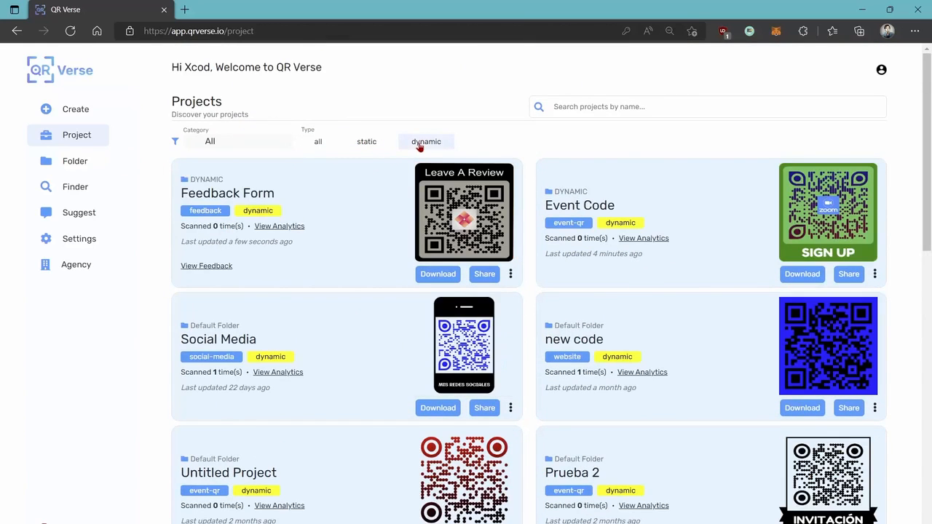
left_click(319, 144)
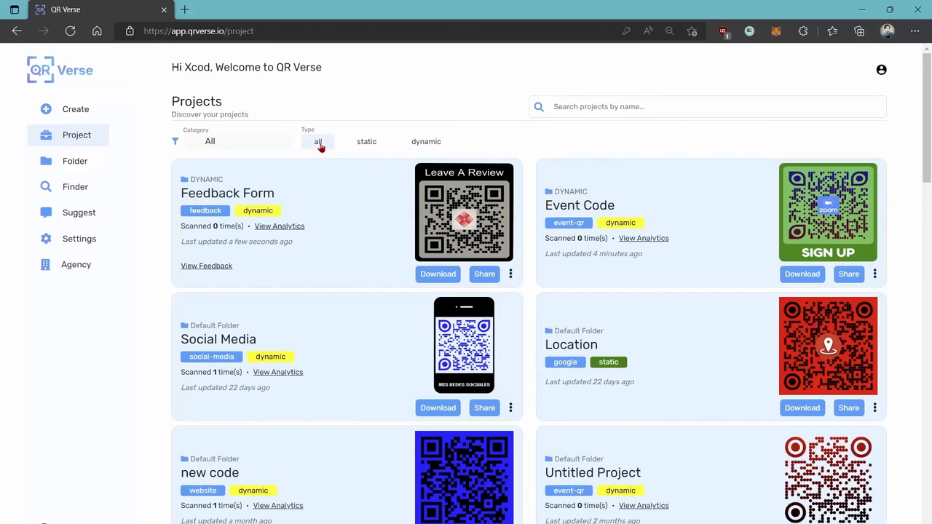
- Create a new project folder named CLIENT
left_click(68, 163)
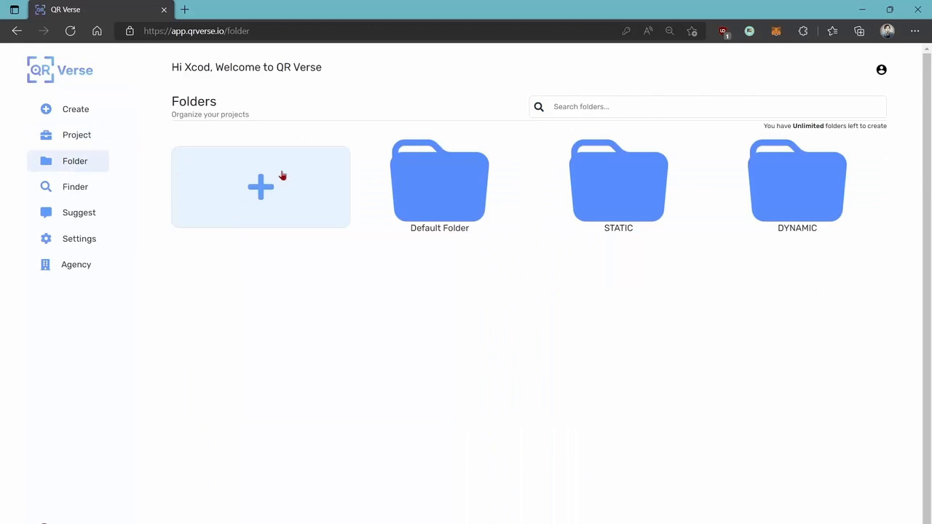
left_click(298, 191)
left_click(429, 106)
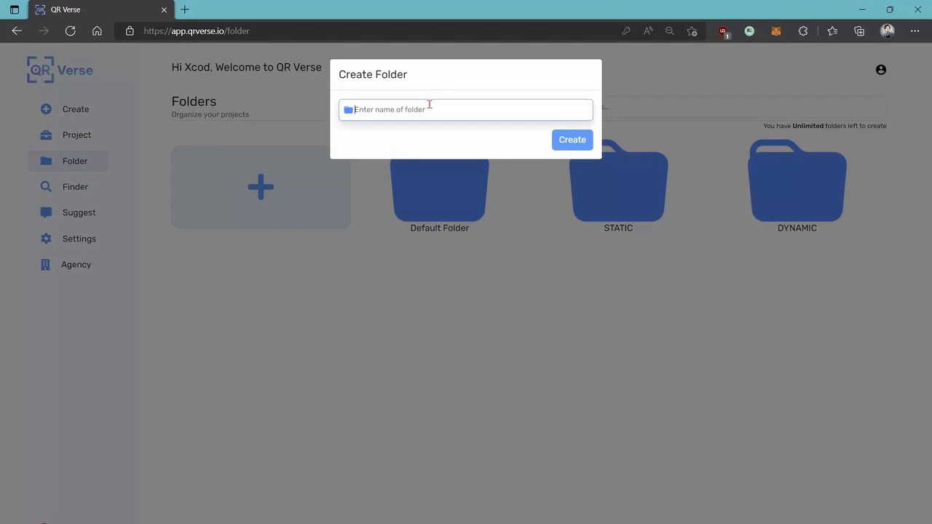
type("CLIENT")
left_click(571, 139)
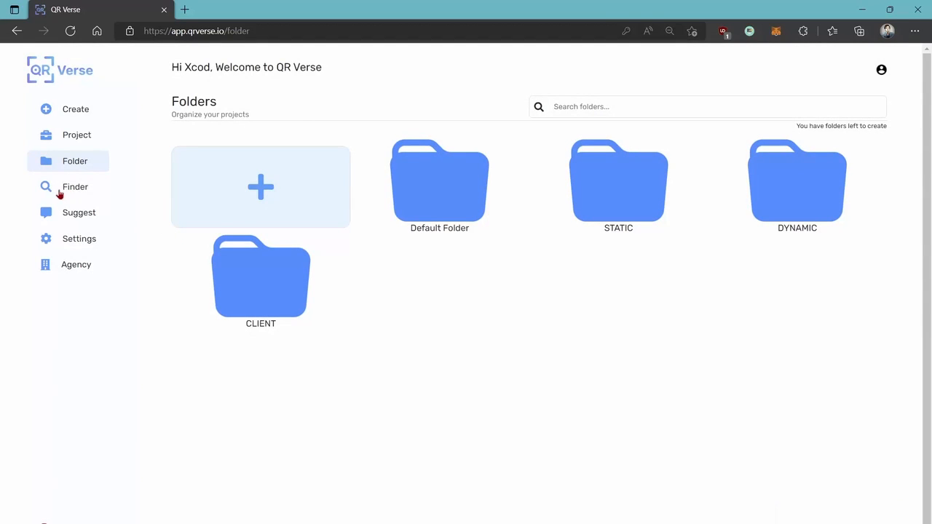
- Look through the Finder jobs, feature suggestion form, account settings and agency assets
left_click(77, 197)
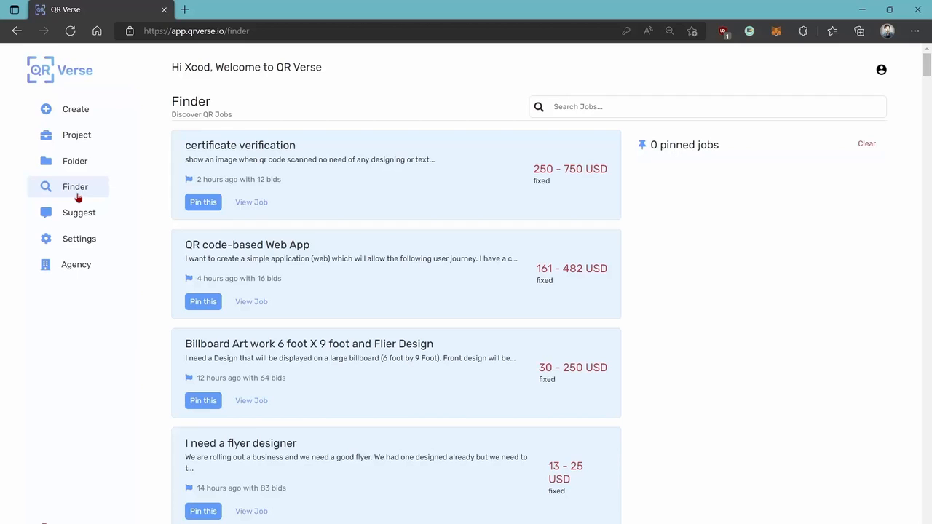
left_click(79, 221)
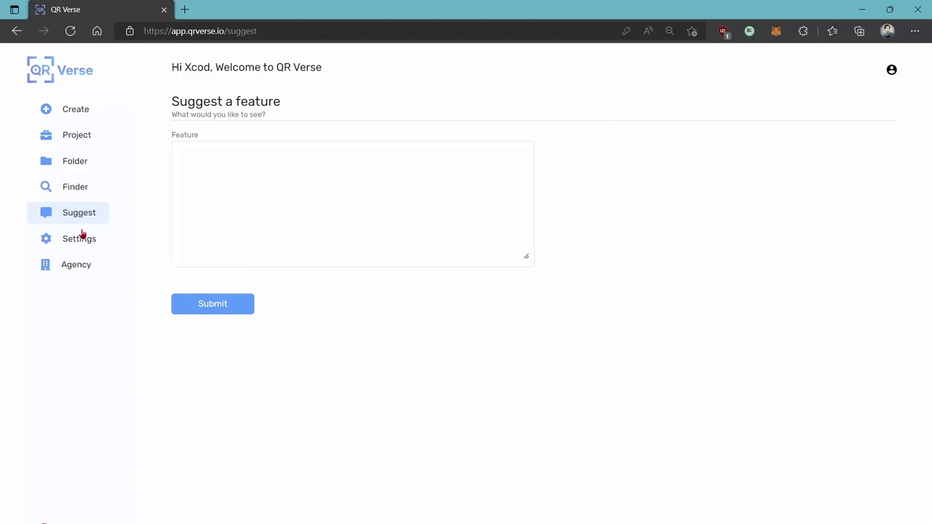
left_click(84, 241)
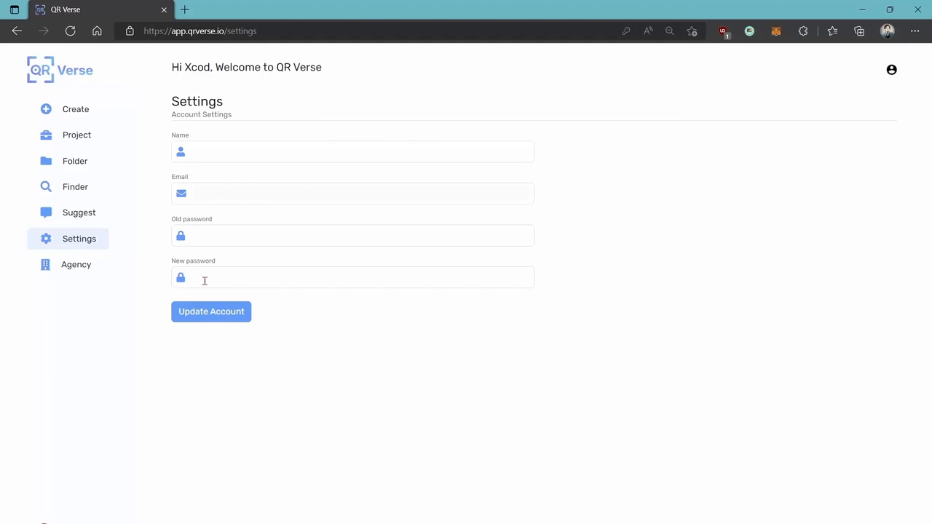
left_click(74, 269)
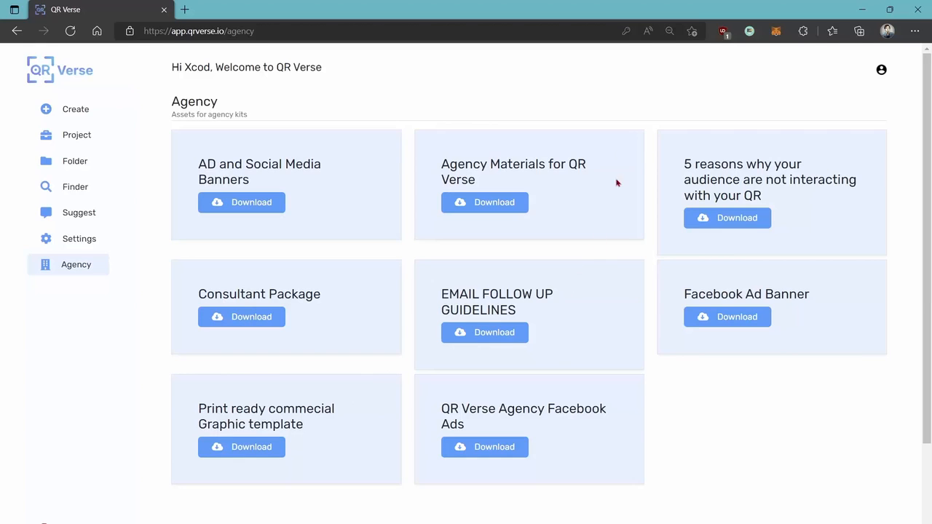
- Review the Whitelabel Dashboard's domain and branding settings and the account options, ending on the main dashboard
left_click(880, 73)
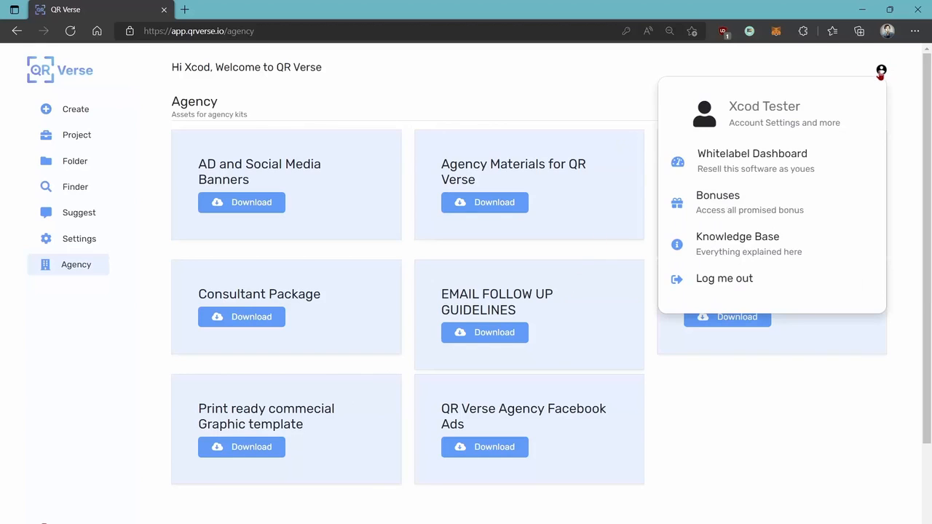
left_click(759, 172)
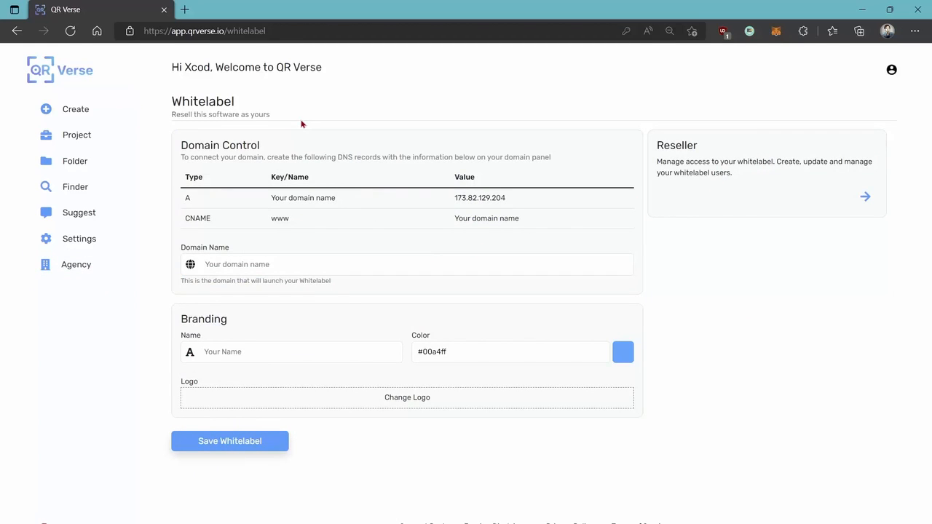
left_click(236, 352)
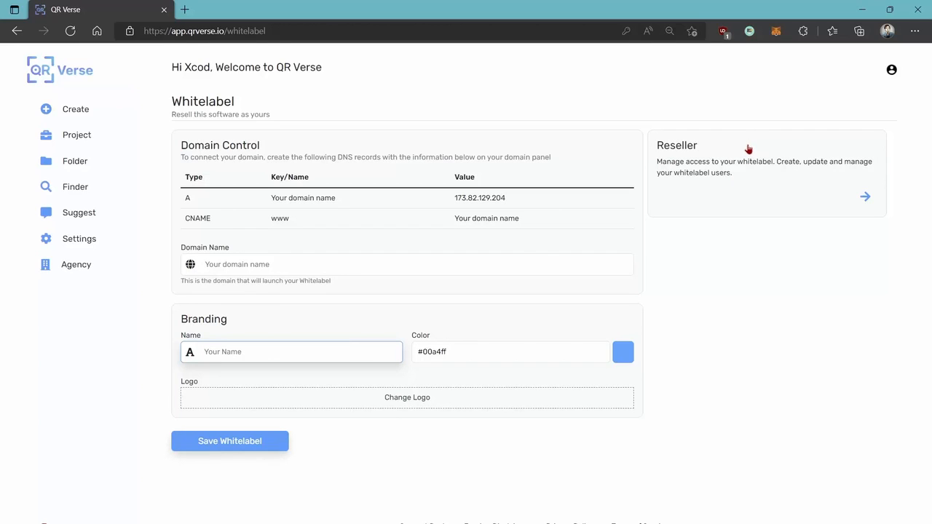
left_click(890, 70)
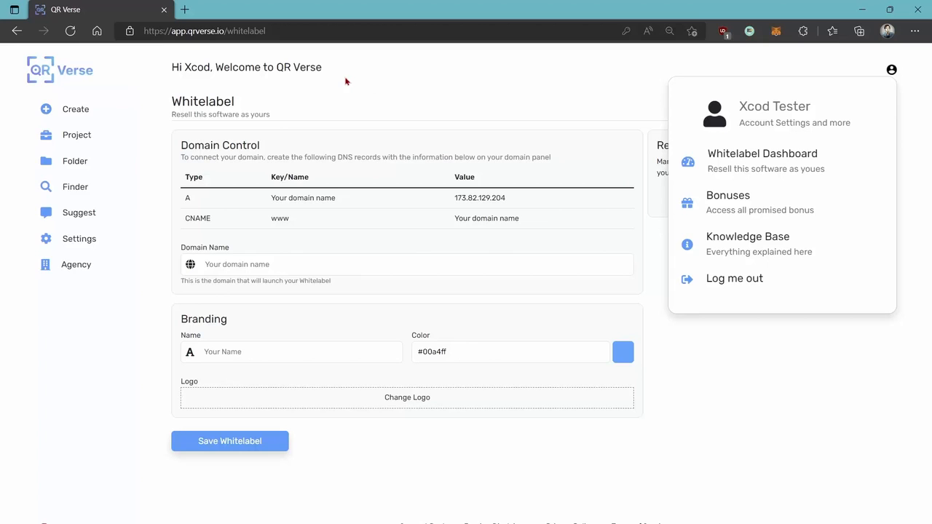
left_click(56, 70)
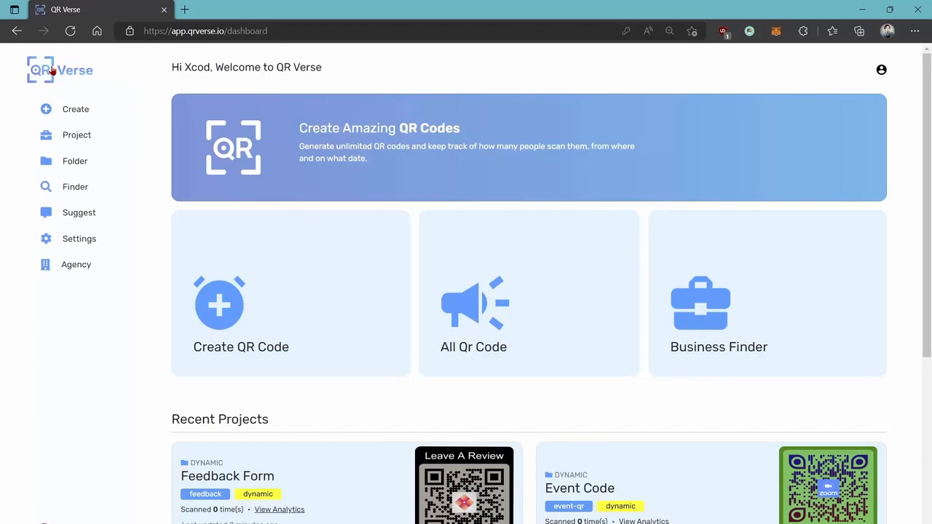